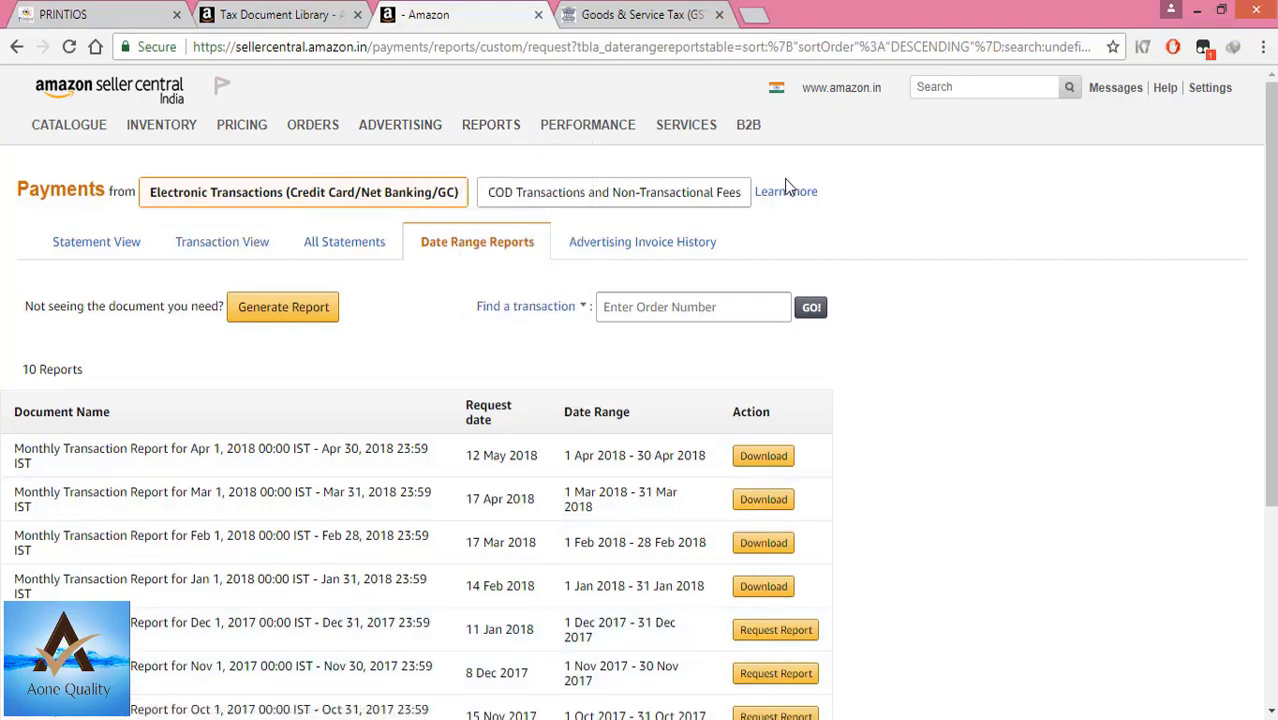
- View the date range reports for COD transactions, and return to those for Electronic Transactions
click(523, 193)
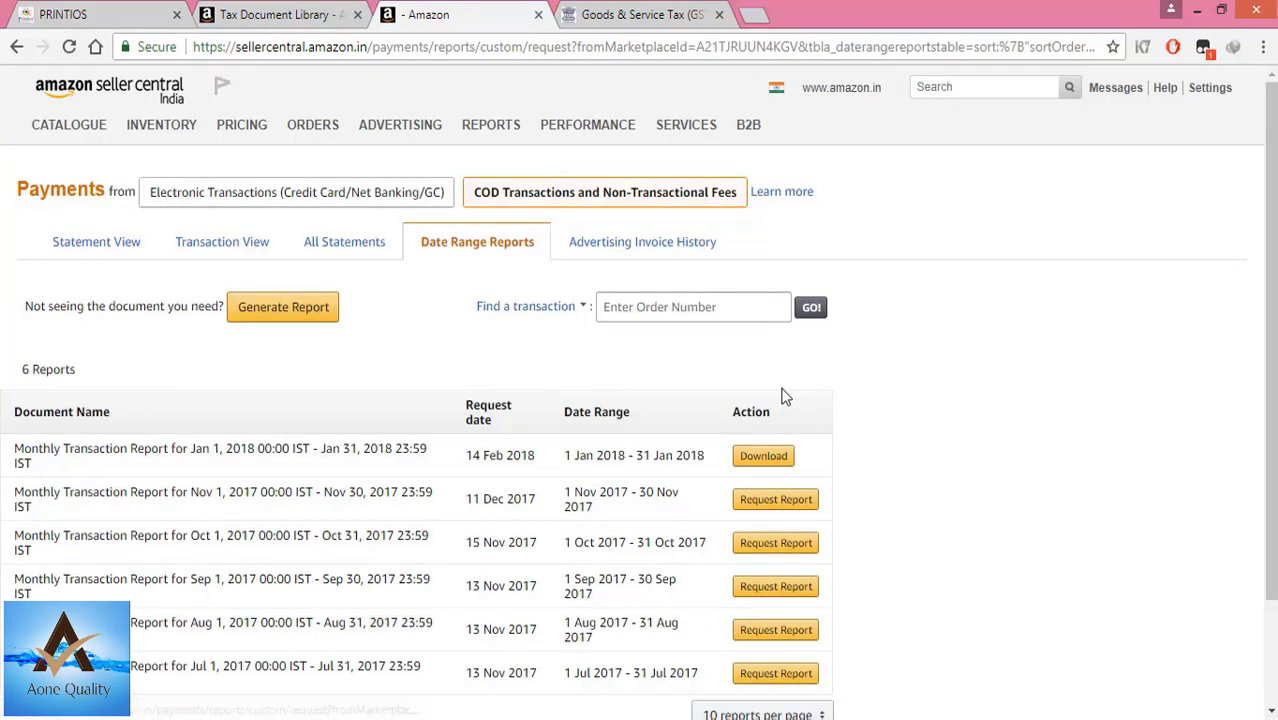
click(216, 195)
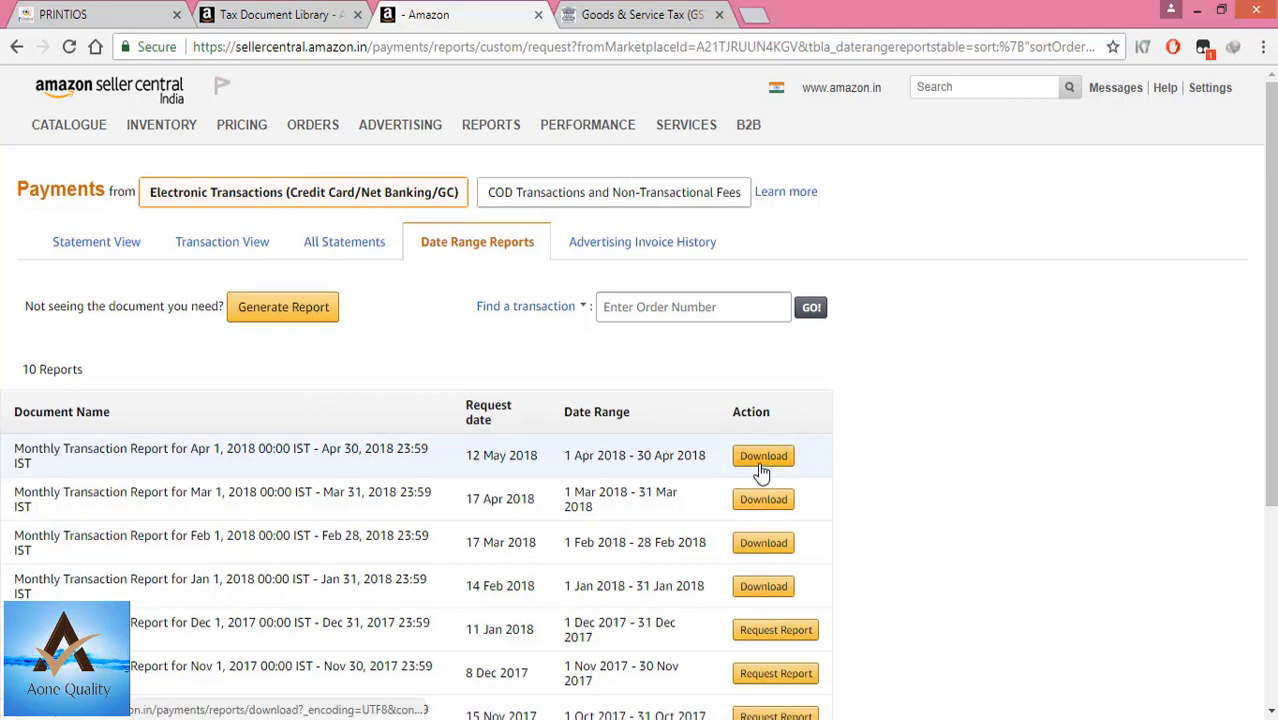
- Switch to the Tax Document Library and open its Seller Fee Invoices
key(ctrl+shift+Tab)
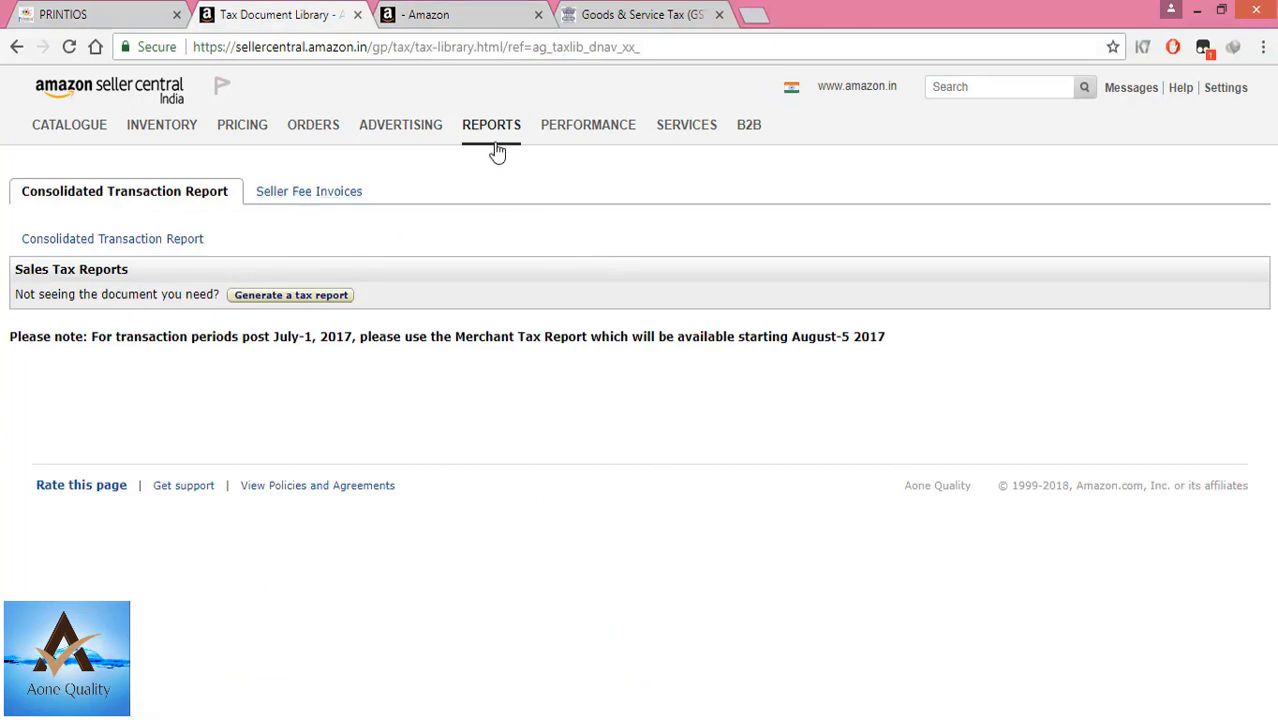
mouse_move(491, 132)
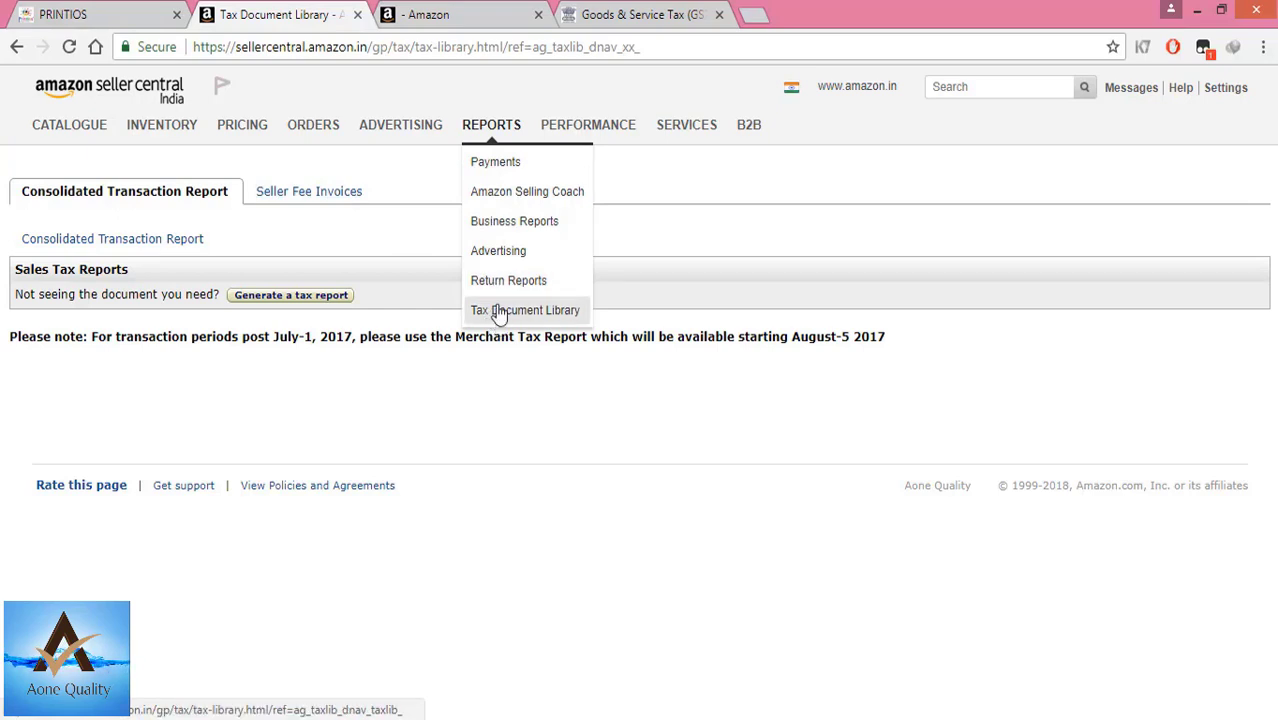
click(318, 197)
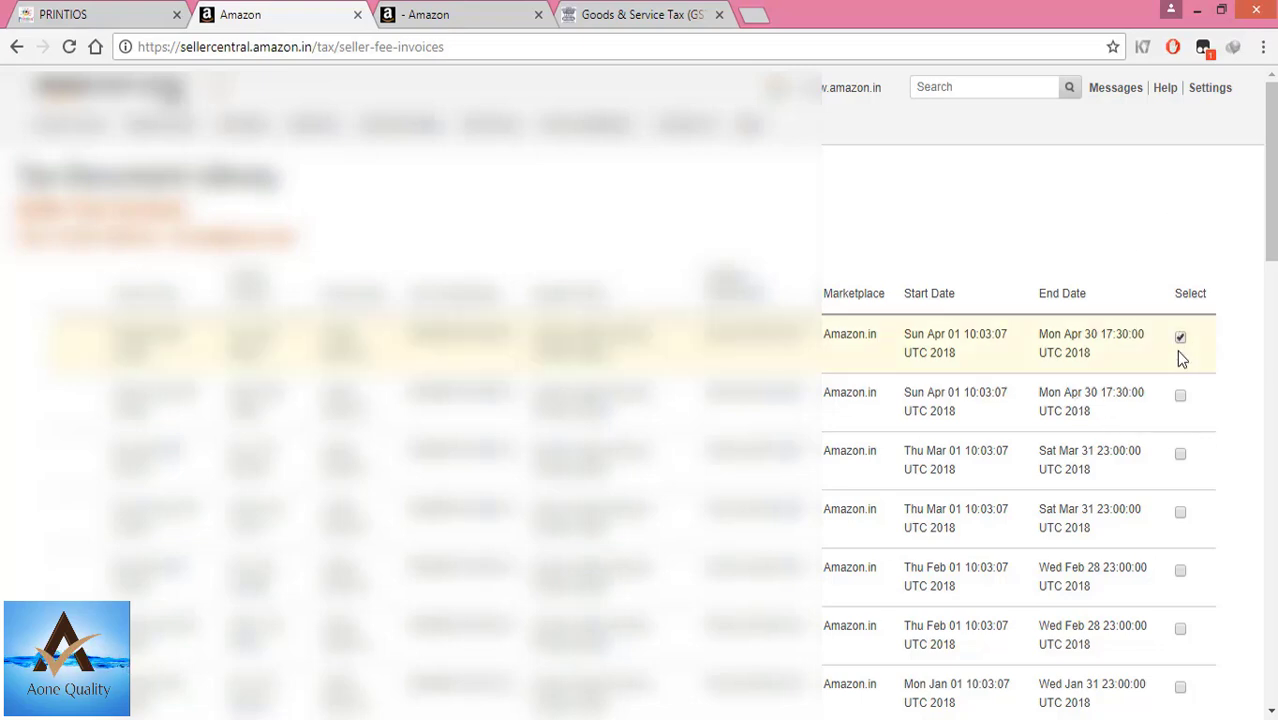
- Select both April 2018 seller fee invoices and locate the option for sending the selected invoices
click(1179, 395)
scroll(847, 555, down, 10)
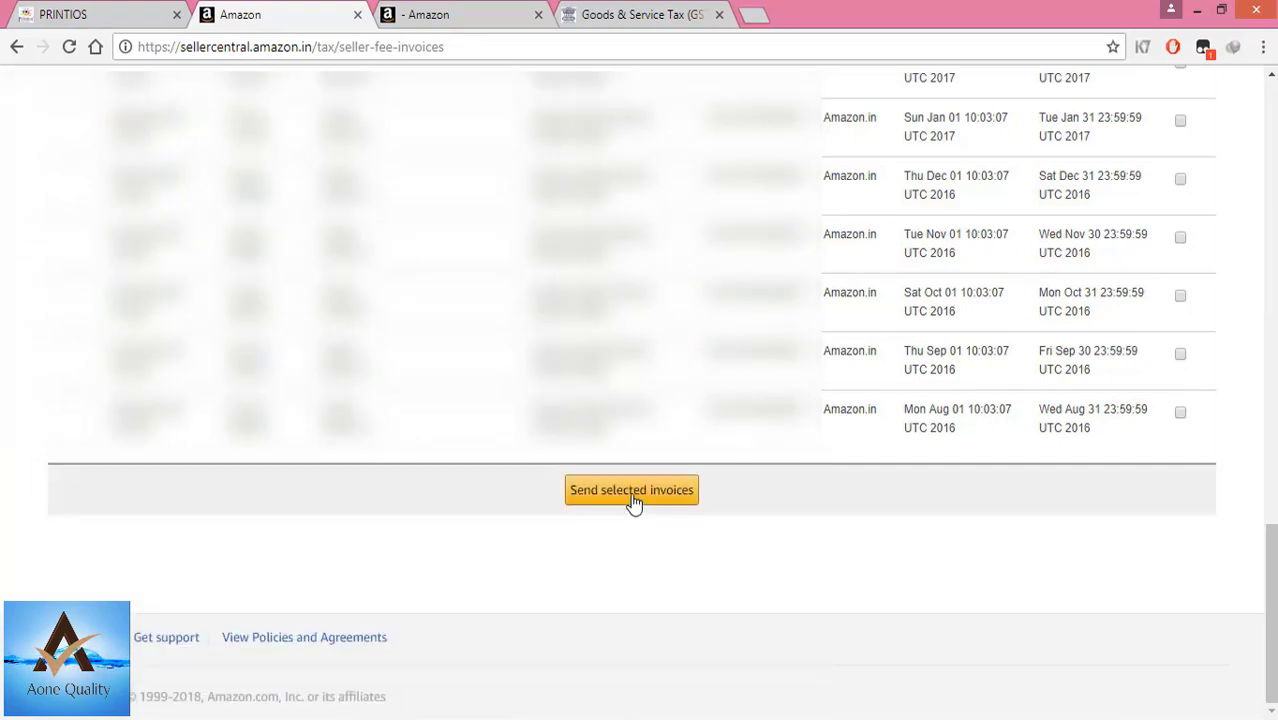
scroll(1021, 548, up, 10)
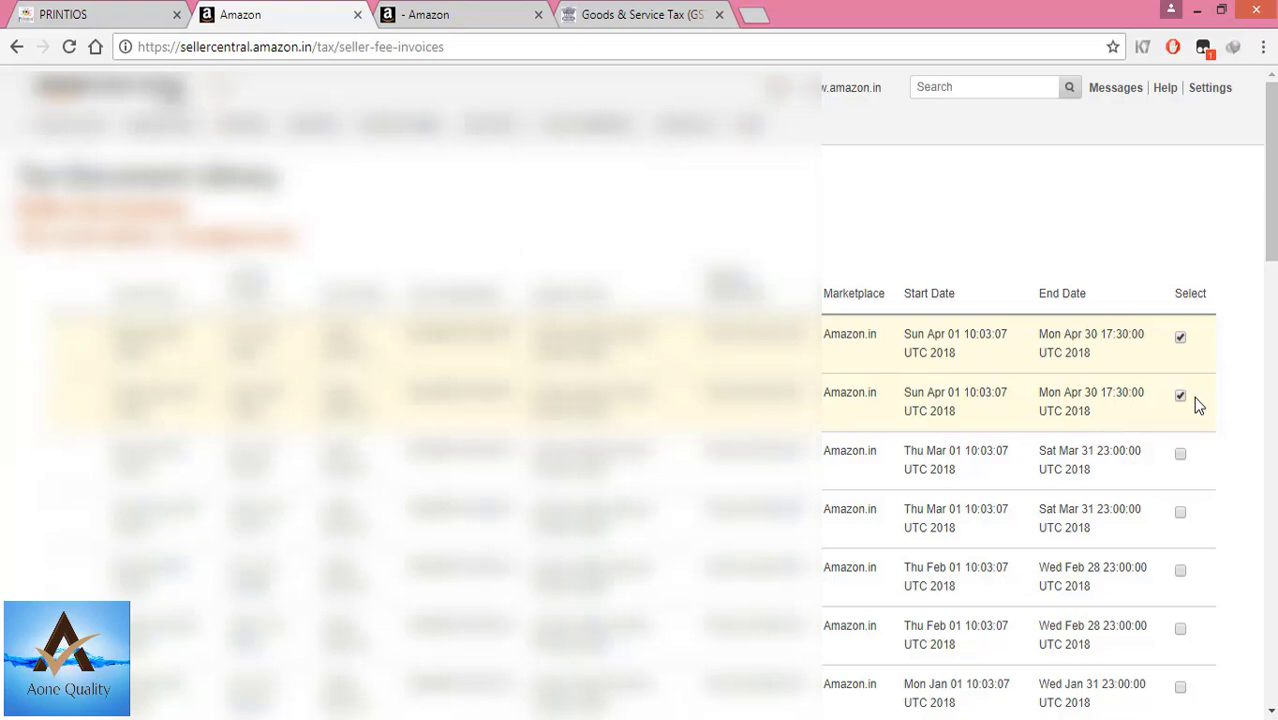
click(1181, 394)
click(1181, 394)
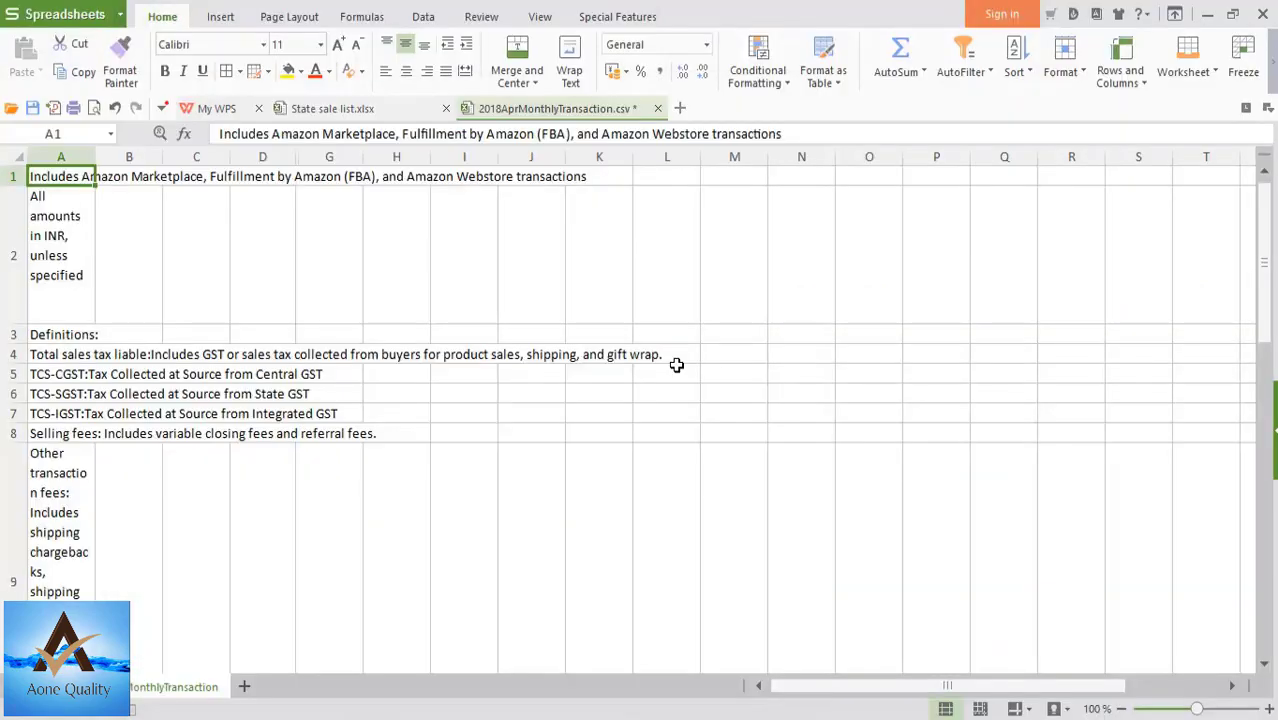
- In WPS Spreadsheets, review the orders in 2018AprMonthlyTransaction.csv and the state-wise totals in State sale list.xlsx
scroll(679, 364, down, 10)
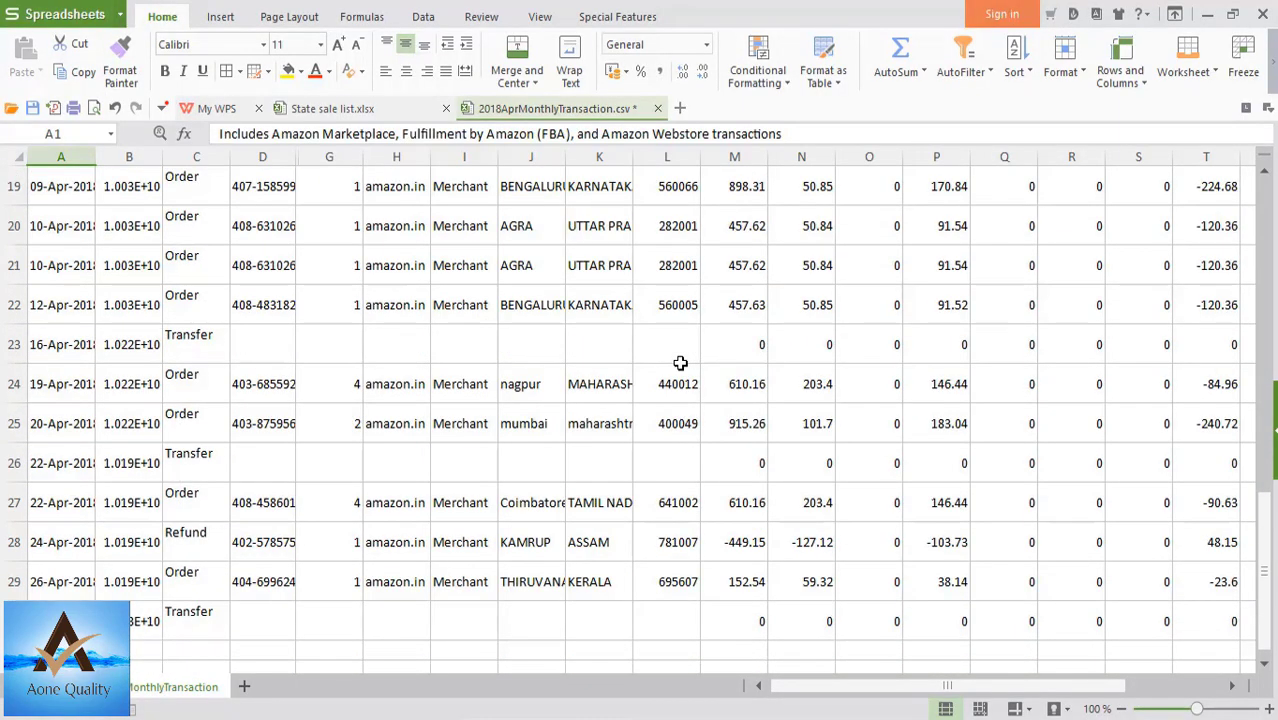
click(332, 108)
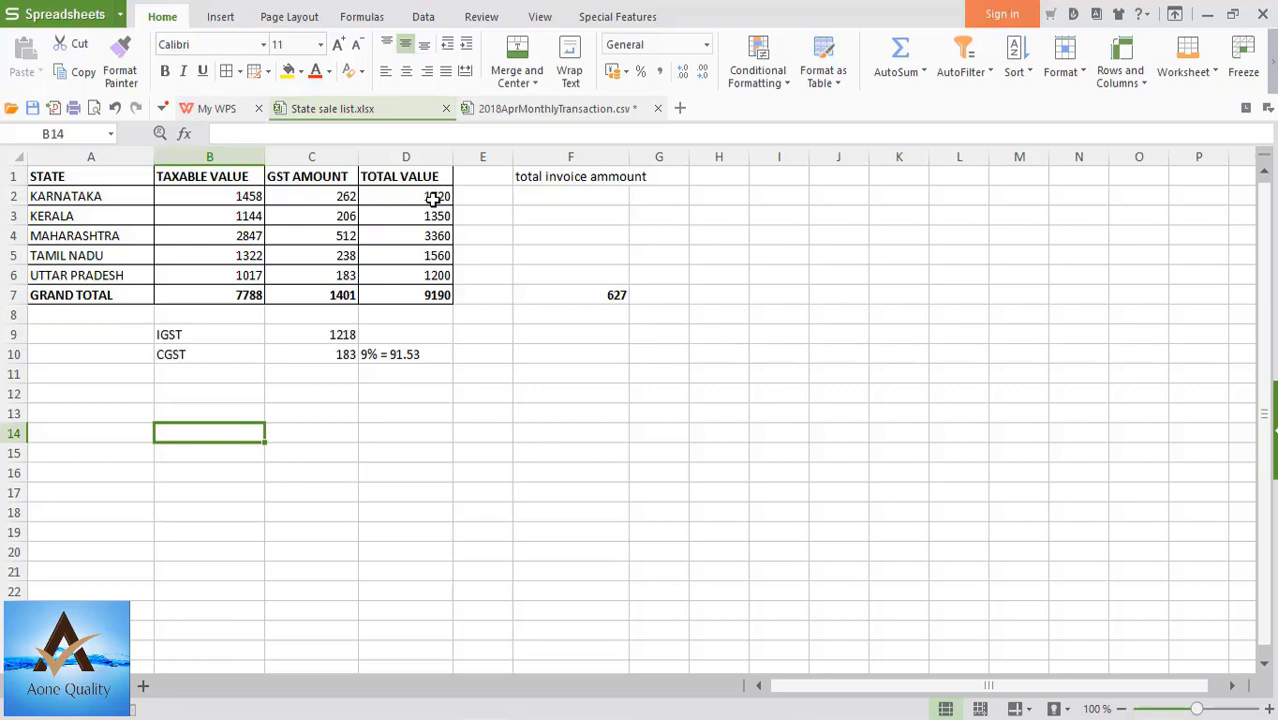
click(531, 110)
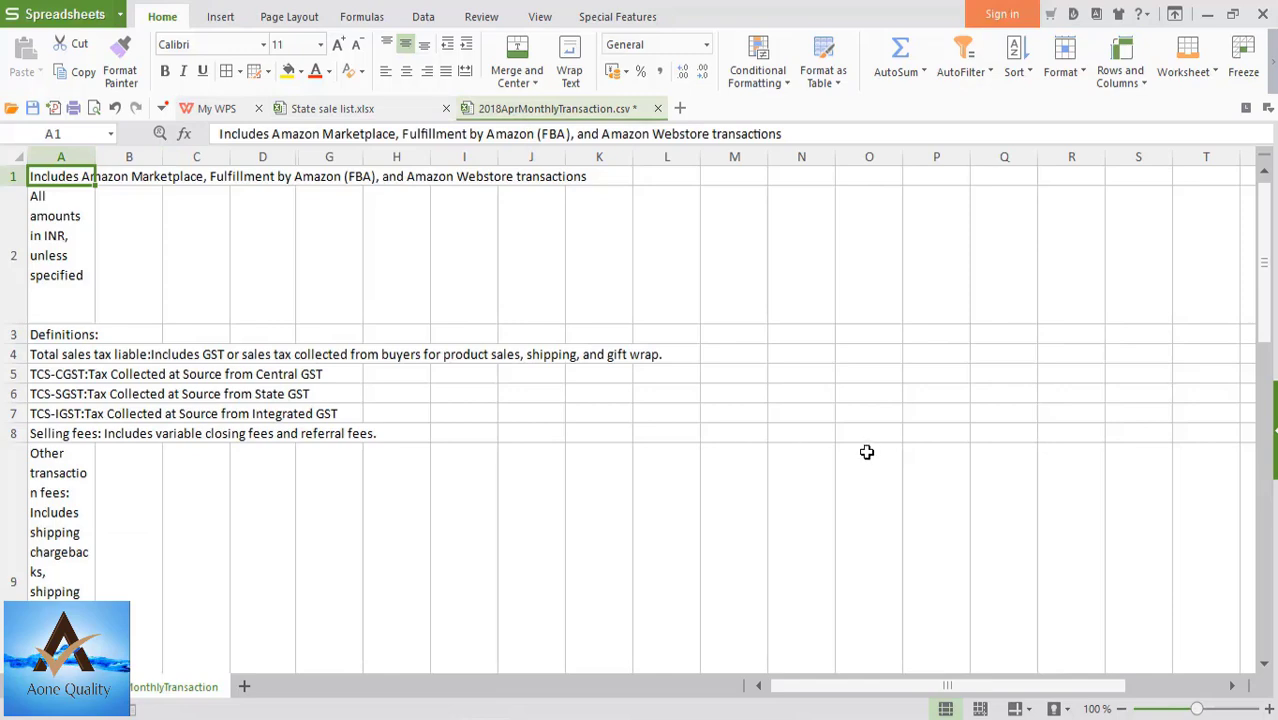
scroll(867, 452, down, 3)
scroll(880, 453, up, 3)
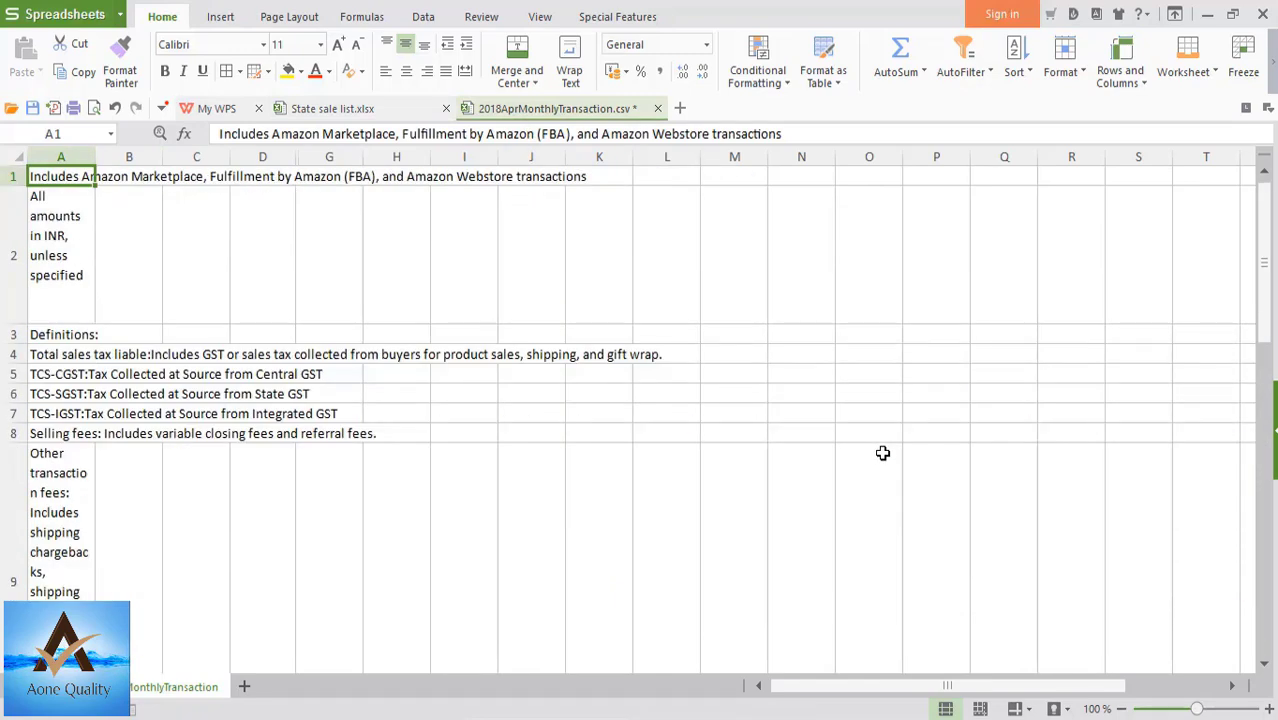
- Apply AutoFilter to the entire April transaction sheet and filter the order state column to KARNATAKA only
key(ctrl+a)
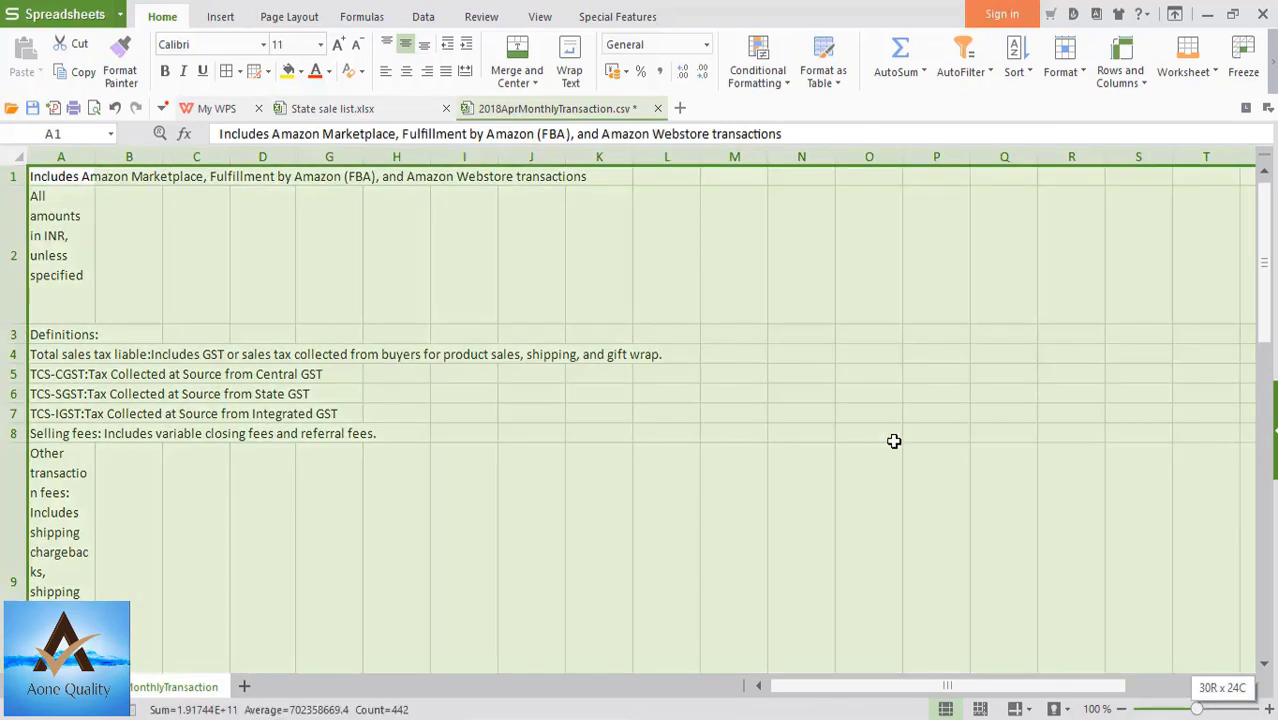
click(967, 58)
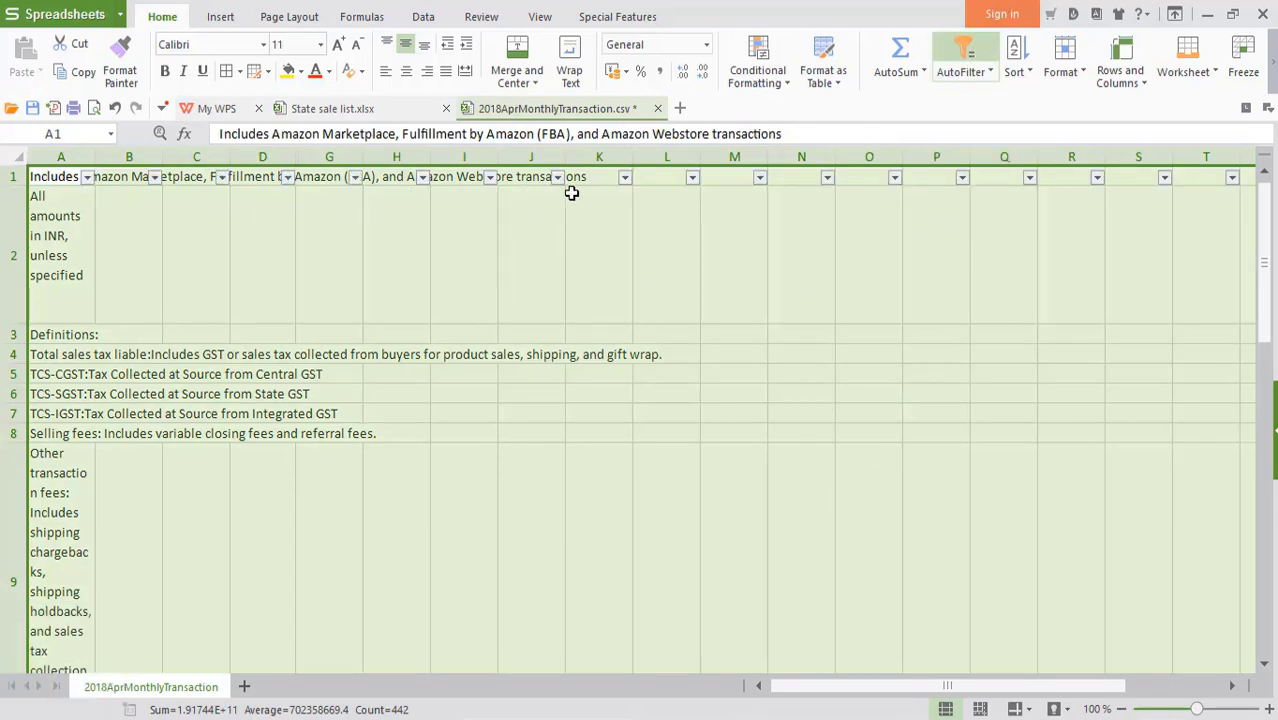
scroll(1011, 213, down, 3)
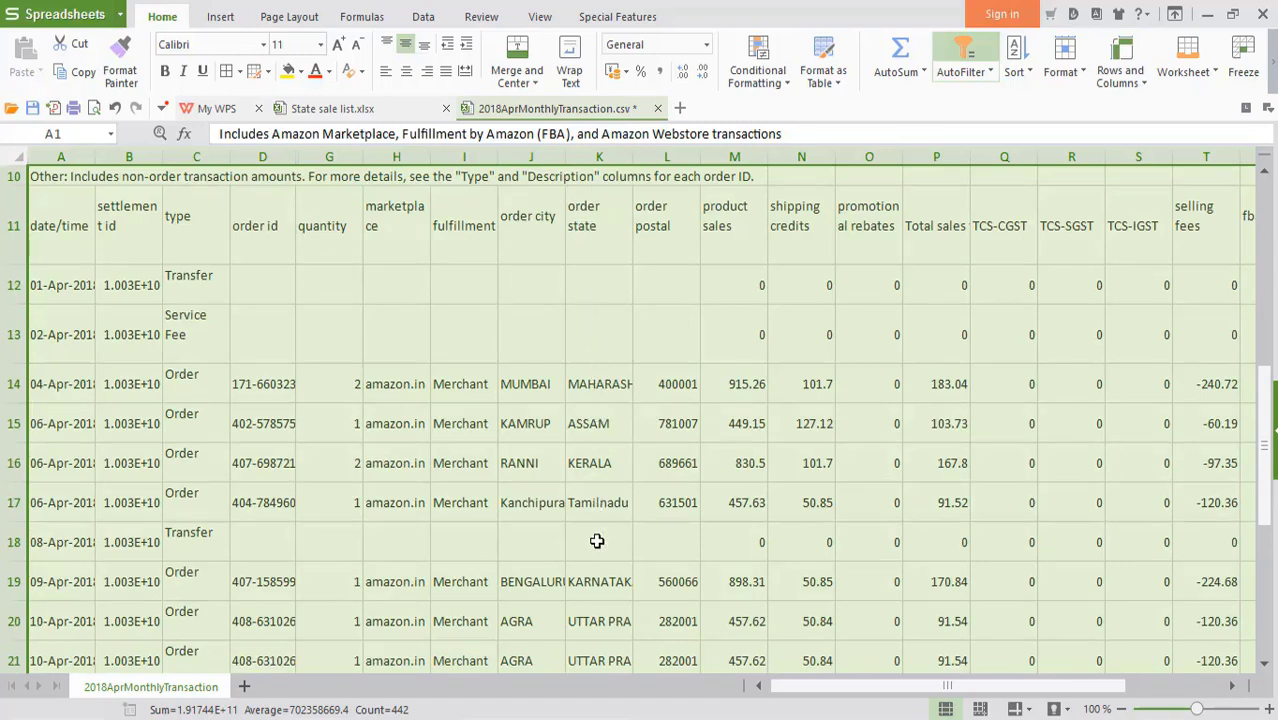
scroll(604, 467, up, 3)
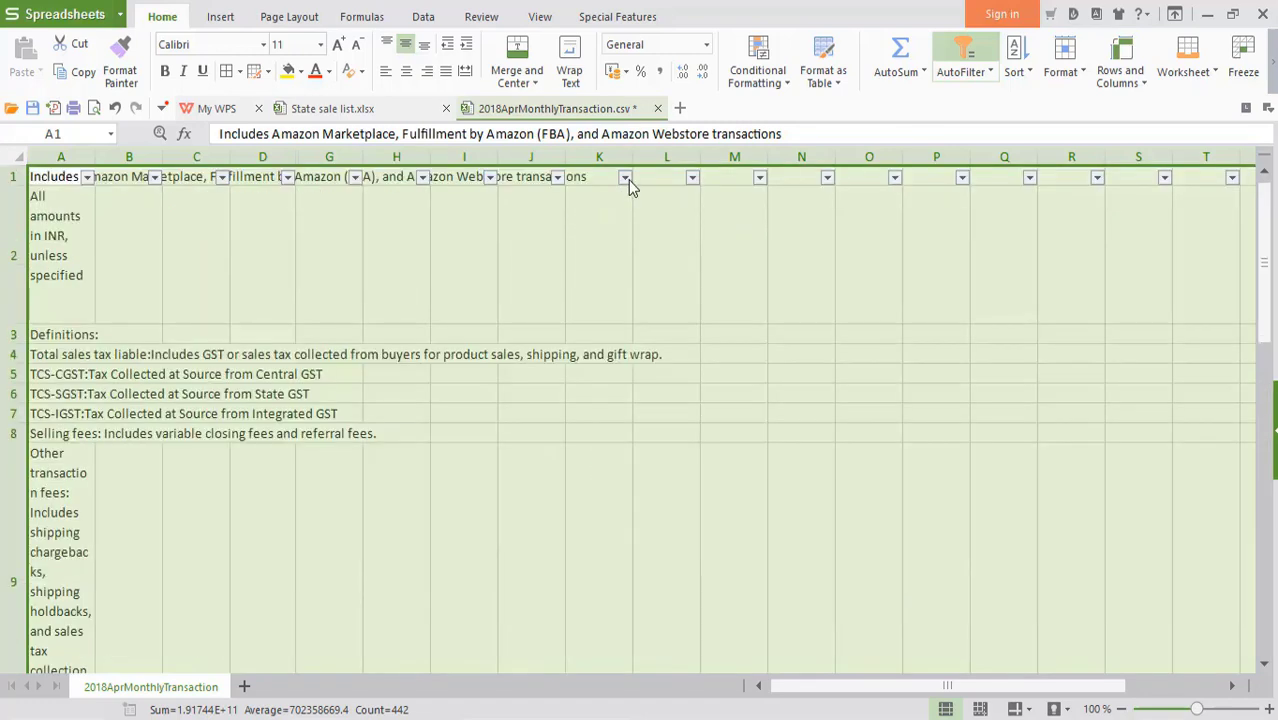
click(626, 178)
mouse_move(335, 383)
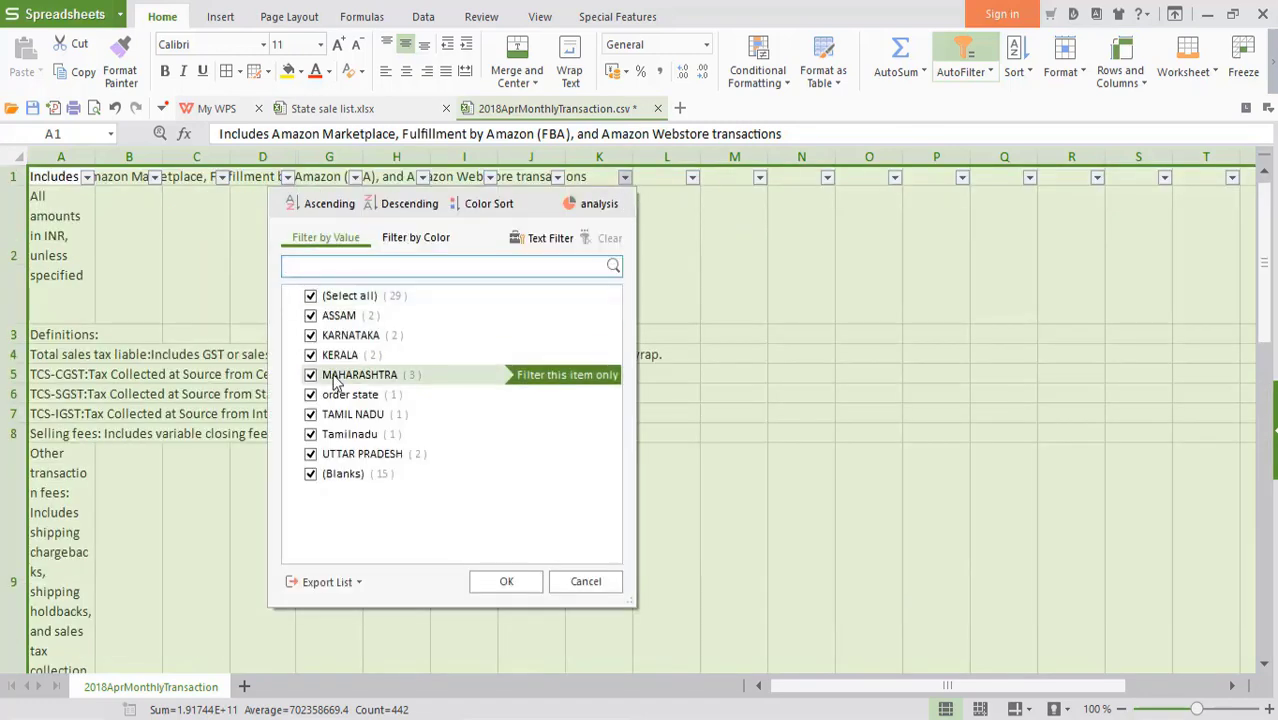
click(310, 297)
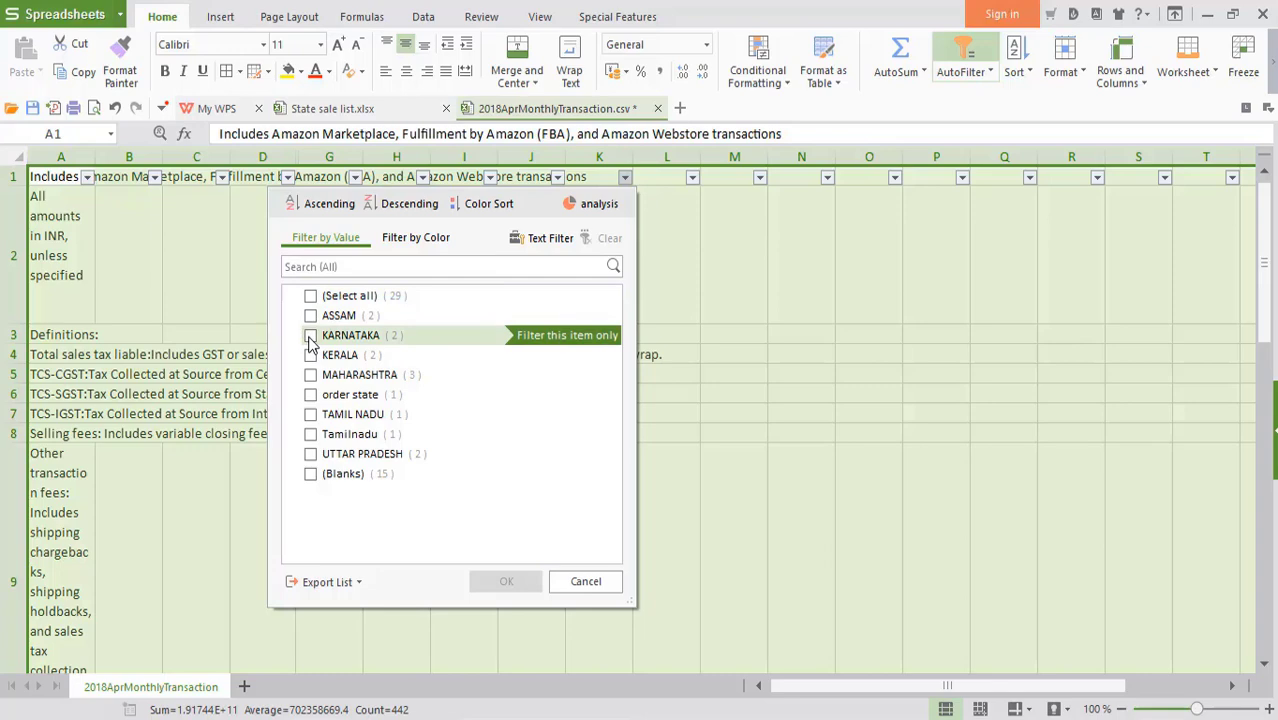
click(310, 336)
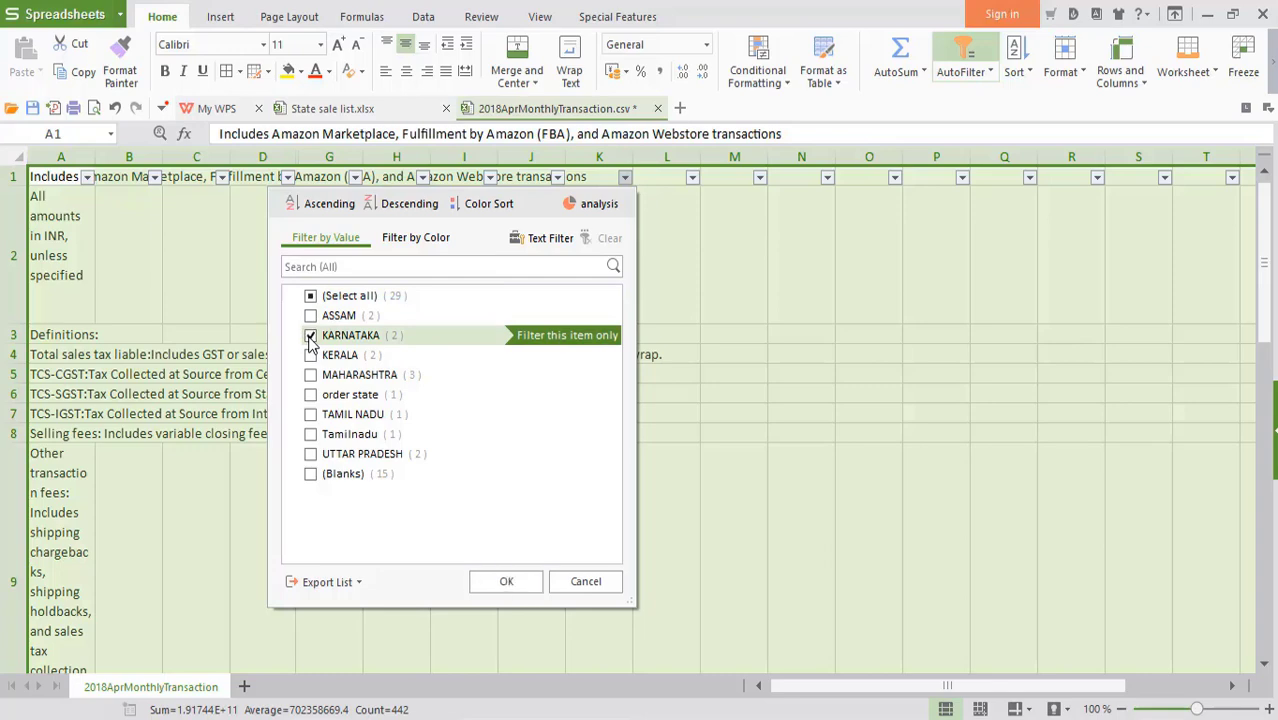
click(492, 584)
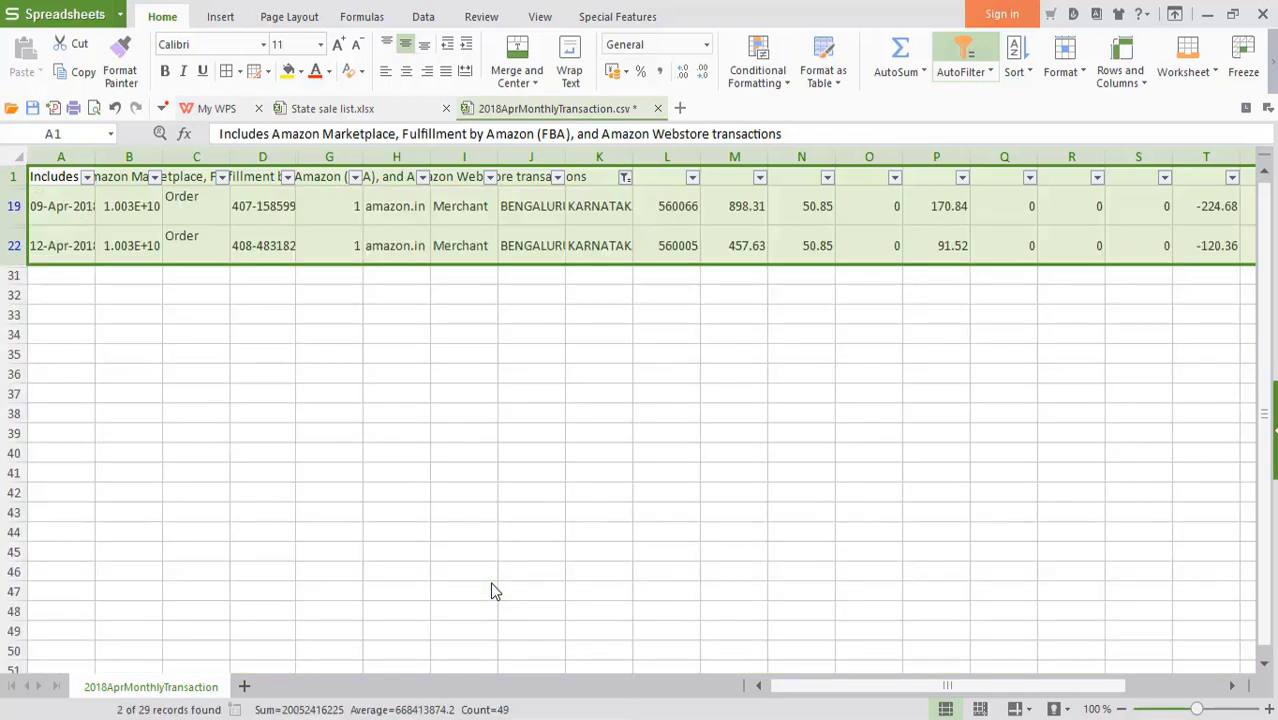
- Sum the Karnataka orders' product sales and shipping credits, and compare the result with Karnataka's taxable value in State sale list.xlsx
click(736, 294)
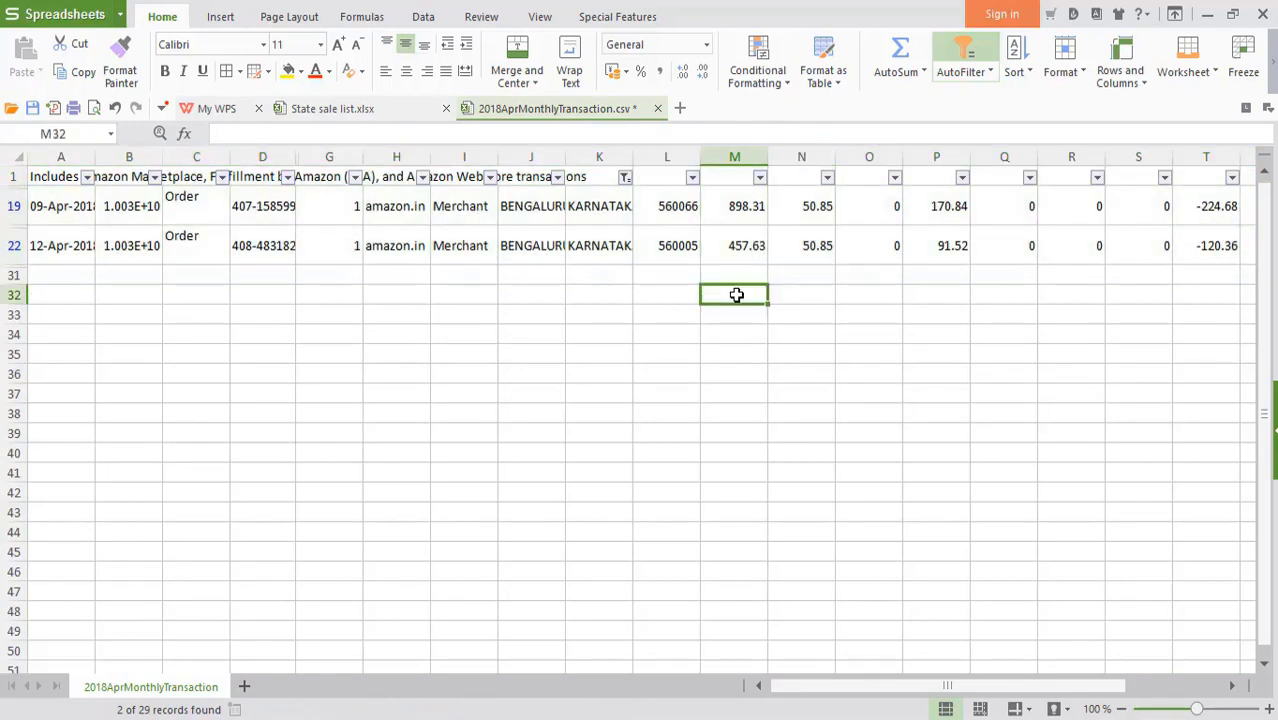
drag(736, 206, 791, 240)
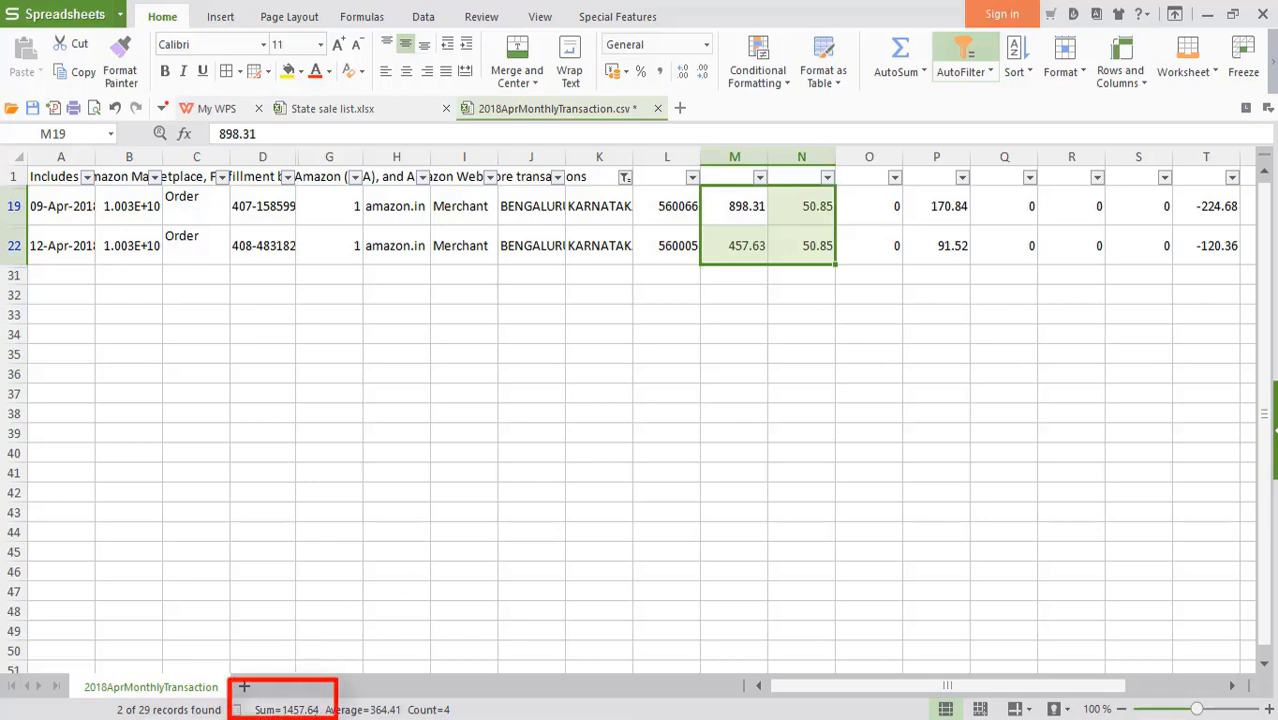
click(340, 104)
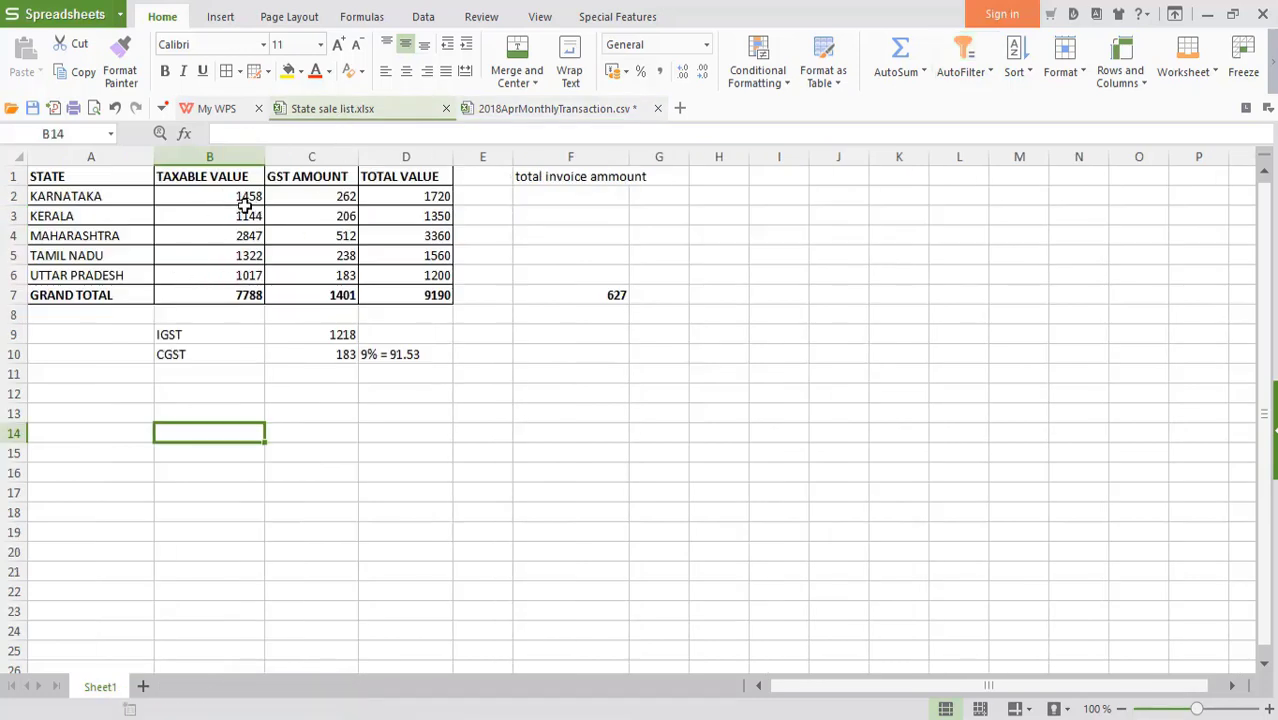
click(512, 112)
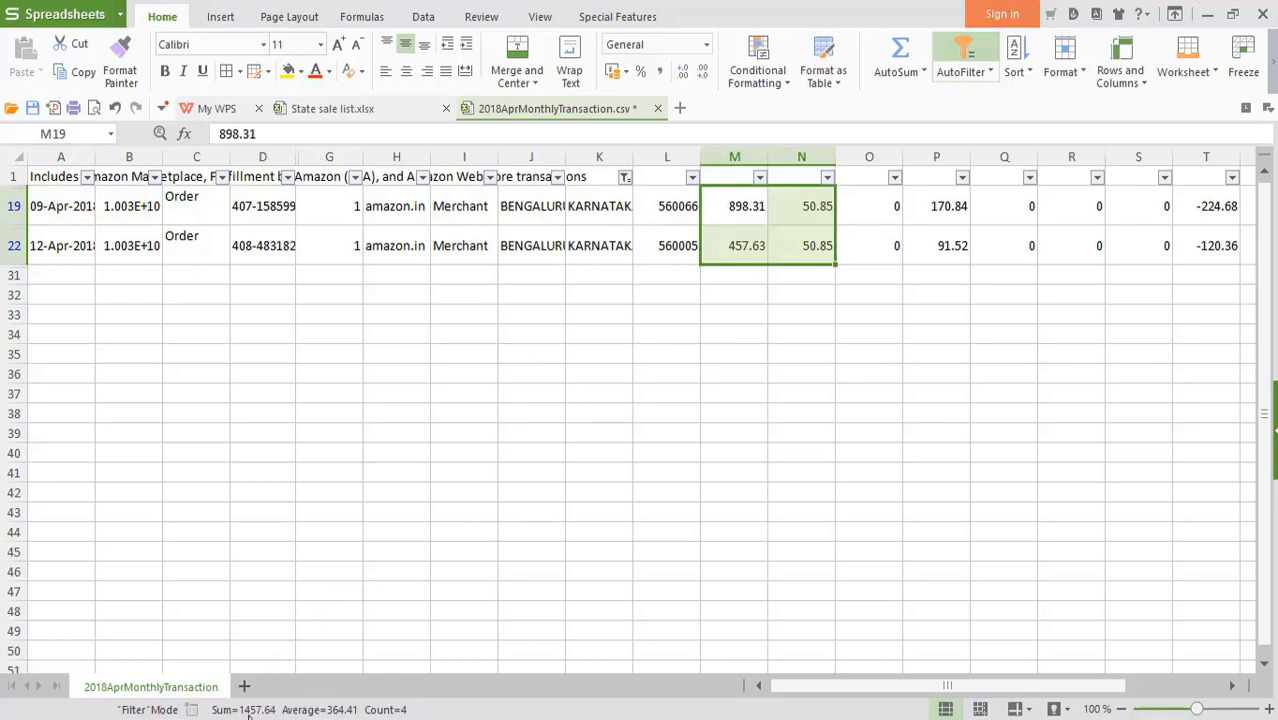
click(372, 112)
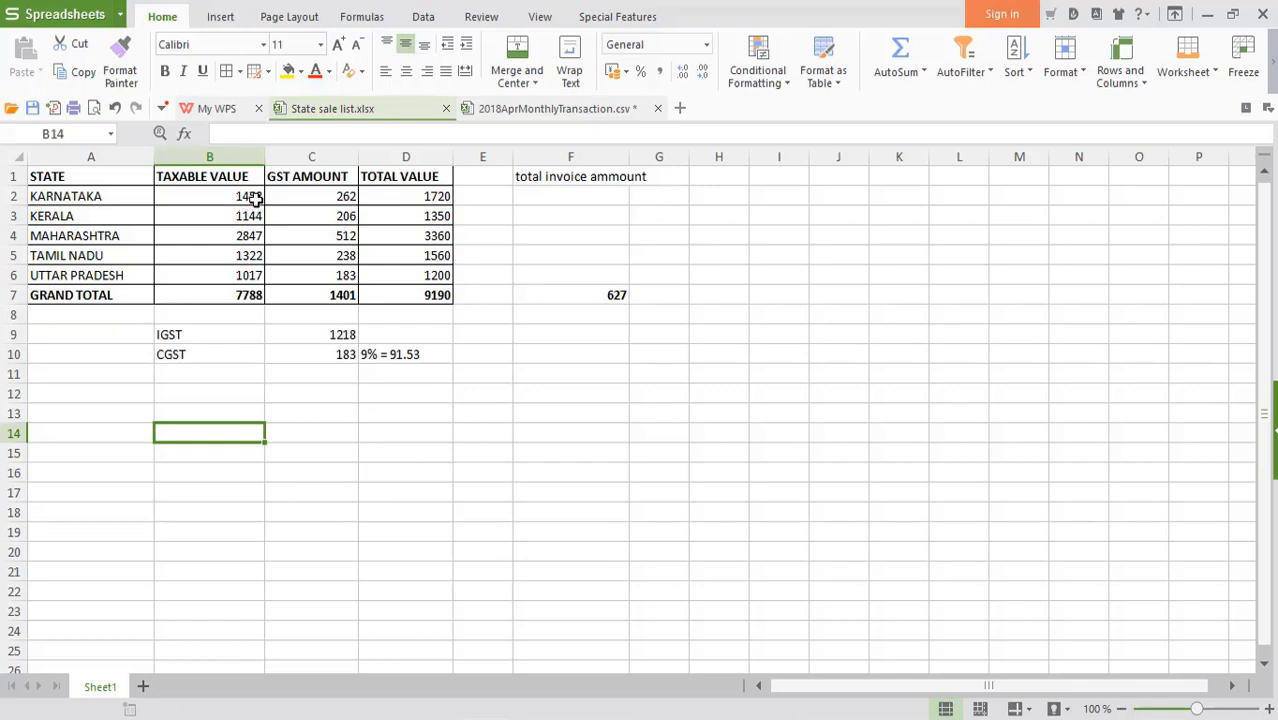
- Sum the sales tax of the Karnataka orders and compare it with Karnataka's GST amount in the state sale list
key(ctrl+Tab)
click(946, 207)
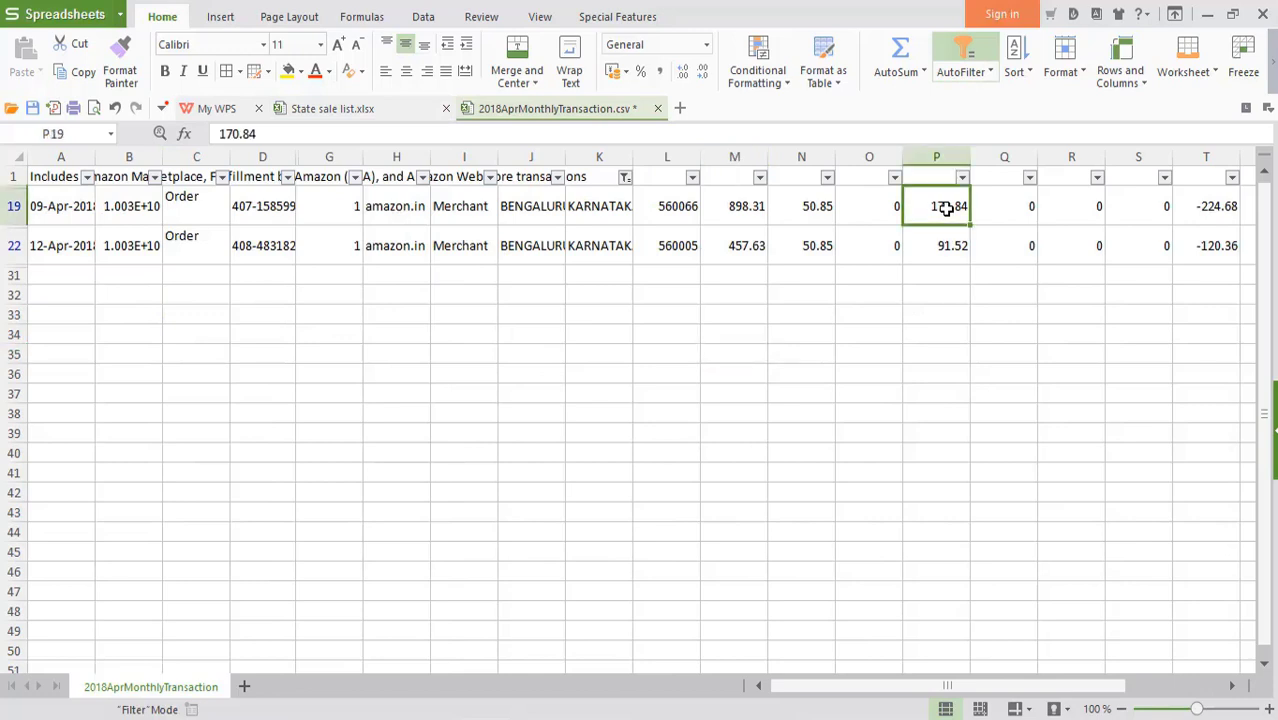
drag(946, 207, 944, 243)
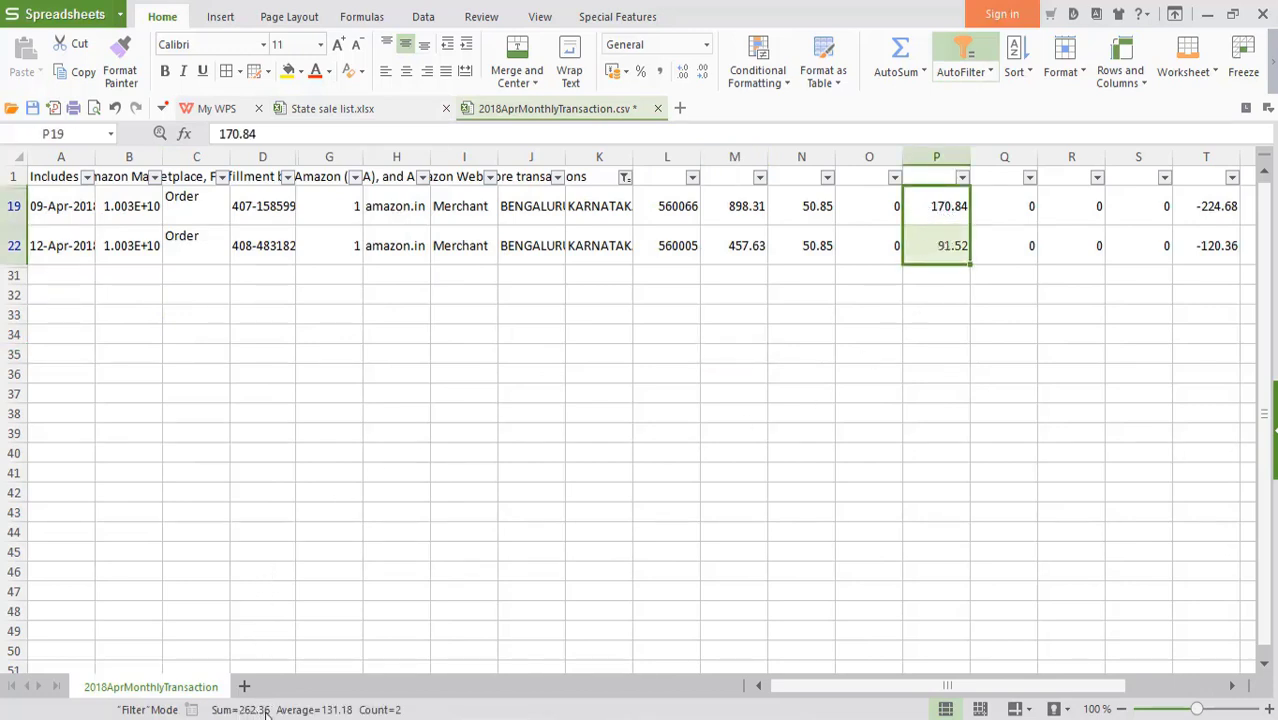
click(354, 107)
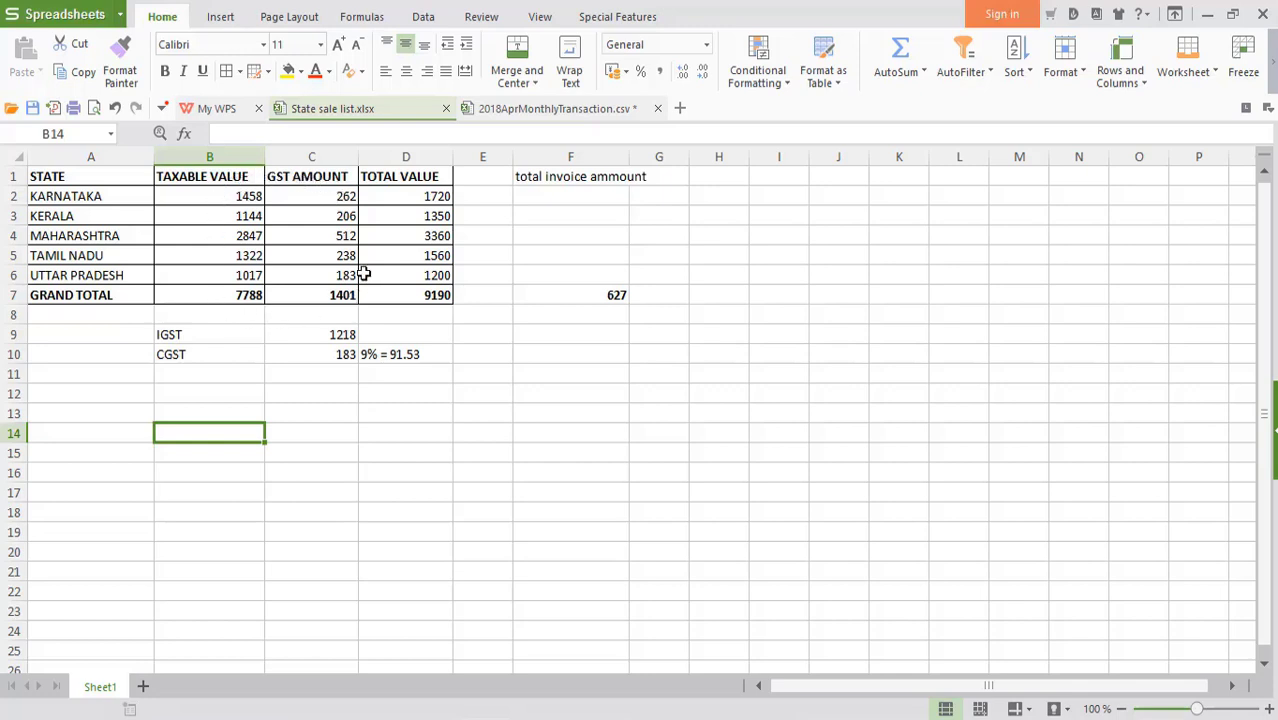
- Inspect the taxable value, GST amount and total value cells of the KARNATAKA row
click(250, 197)
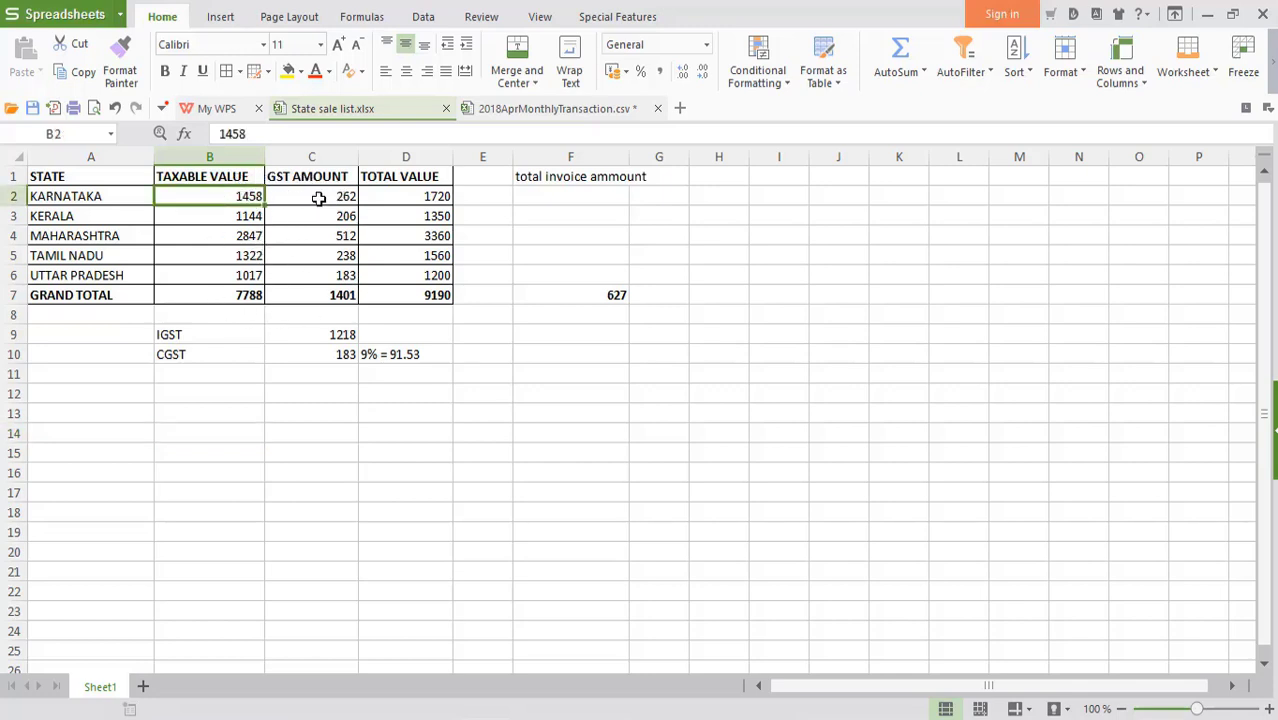
click(318, 198)
click(432, 199)
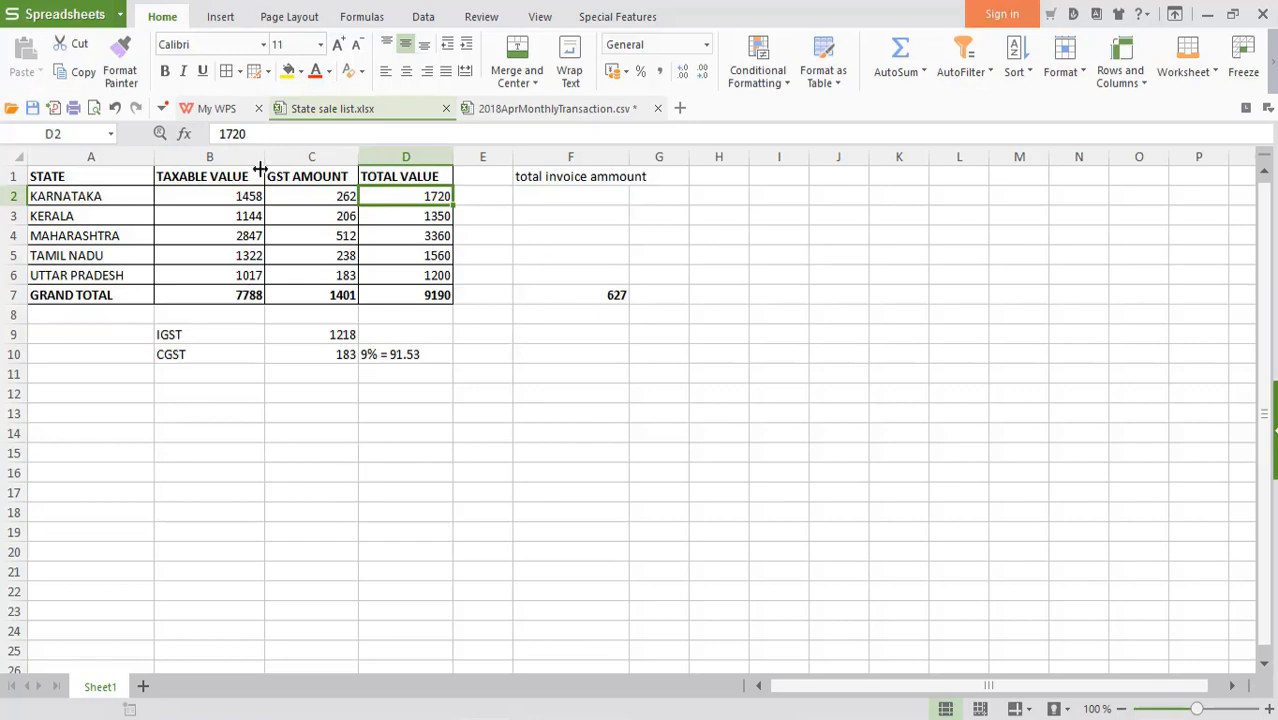
- Clear the KARNATAKA filter in 2018AprMonthlyTransaction.csv and widen the total sales tax liable column to fit more of its header
key(ctrl+Tab)
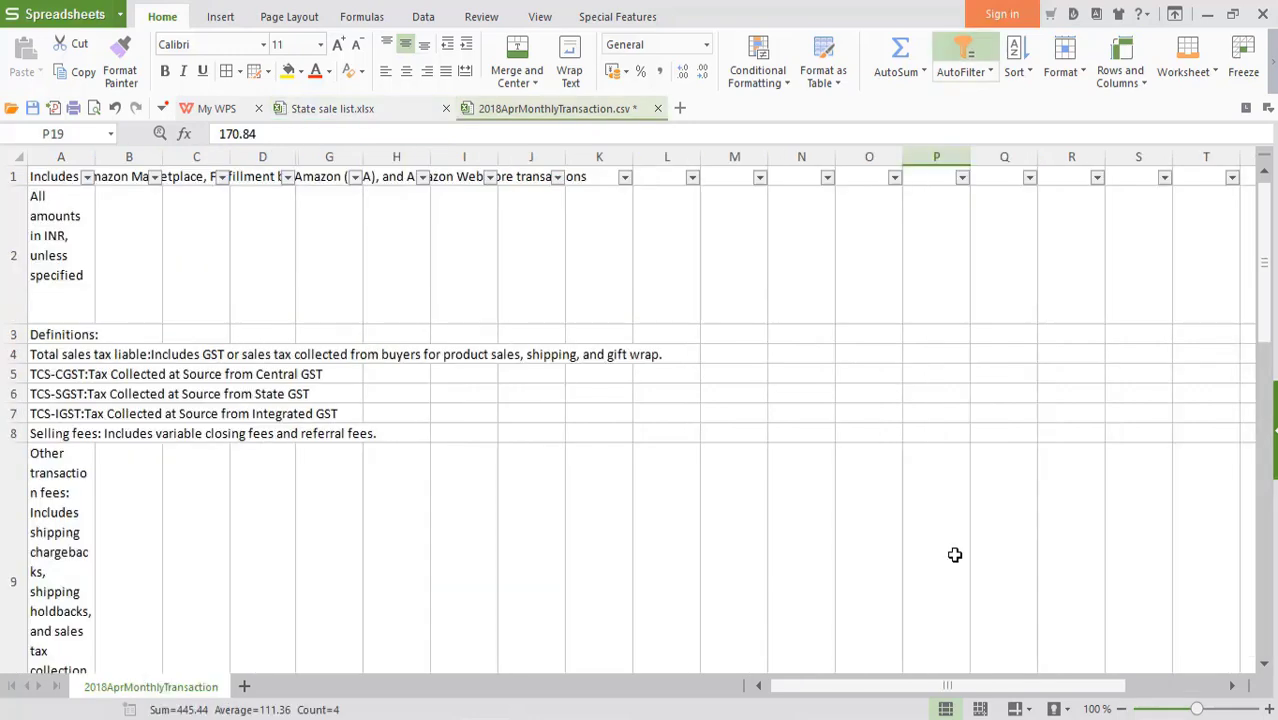
scroll(985, 484, down, 4)
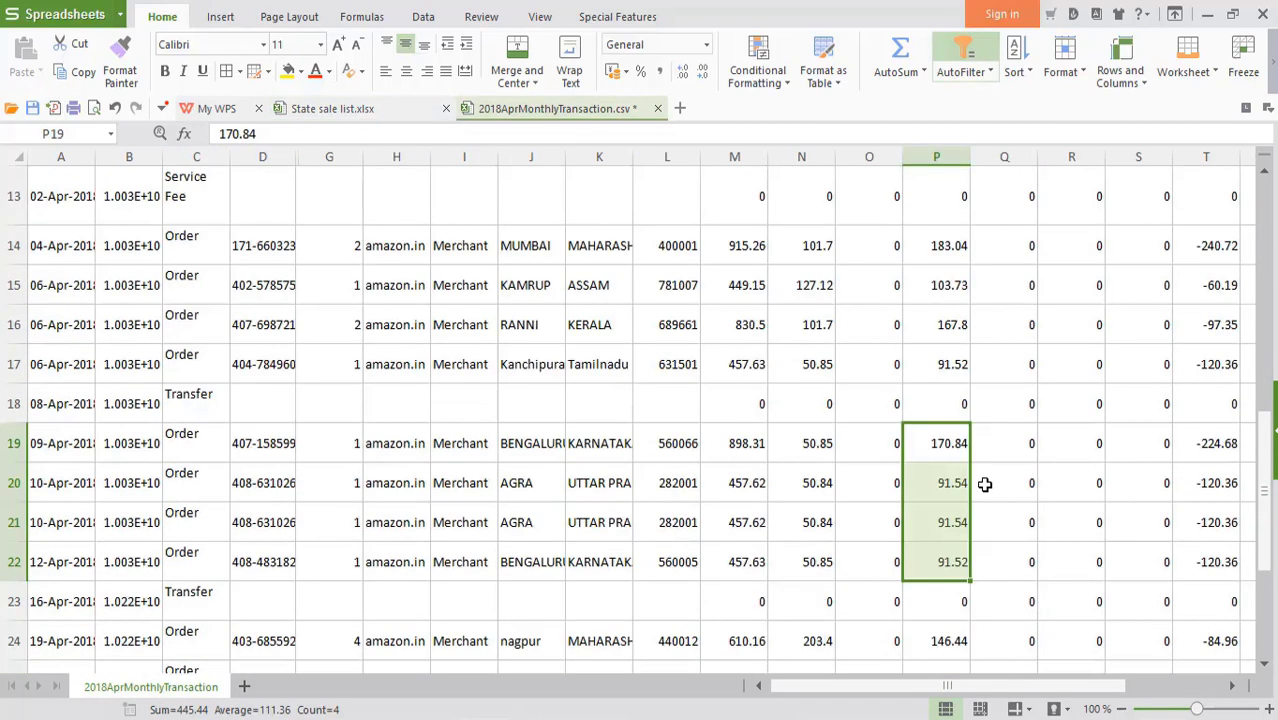
scroll(1033, 531, up, 1)
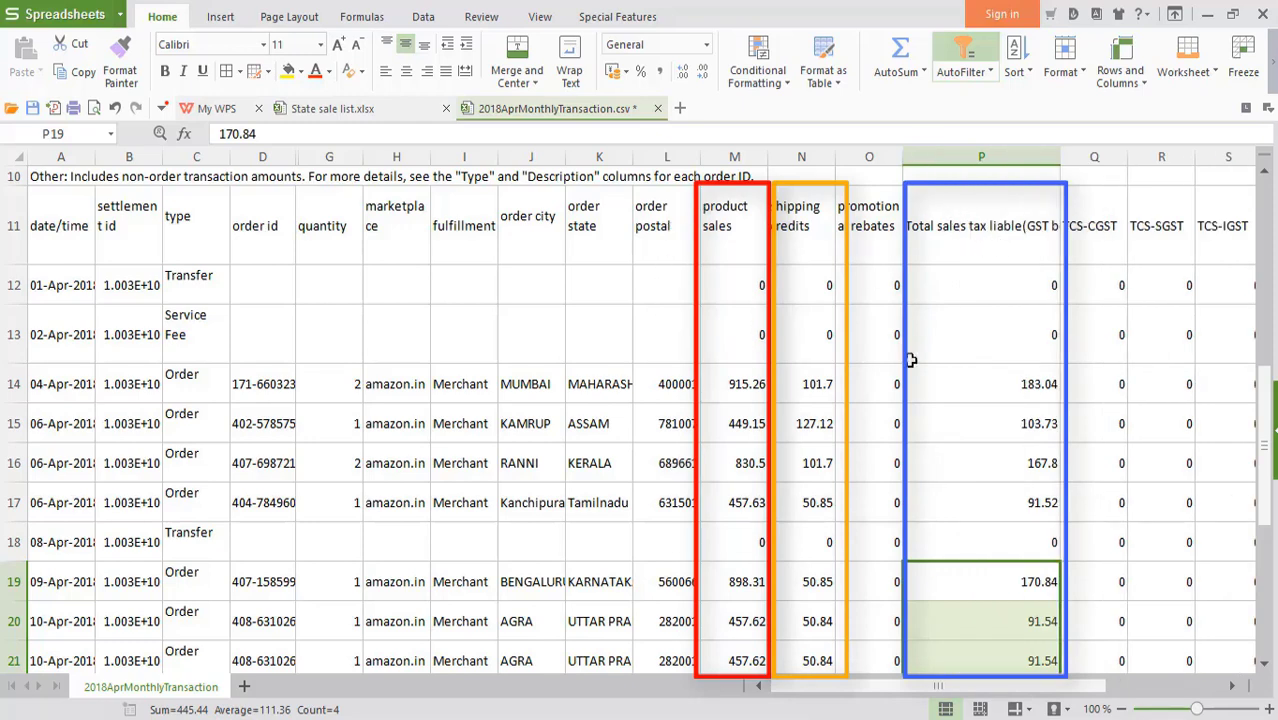
scroll(673, 363, up, 3)
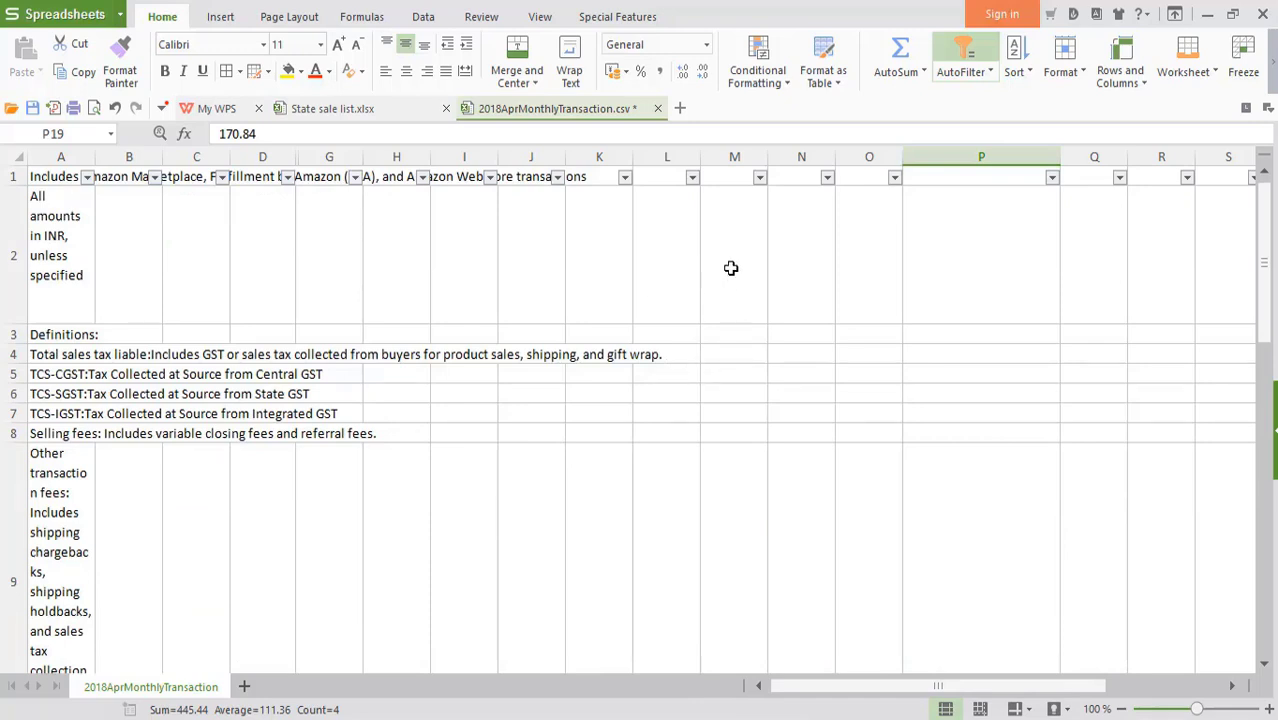
click(810, 268)
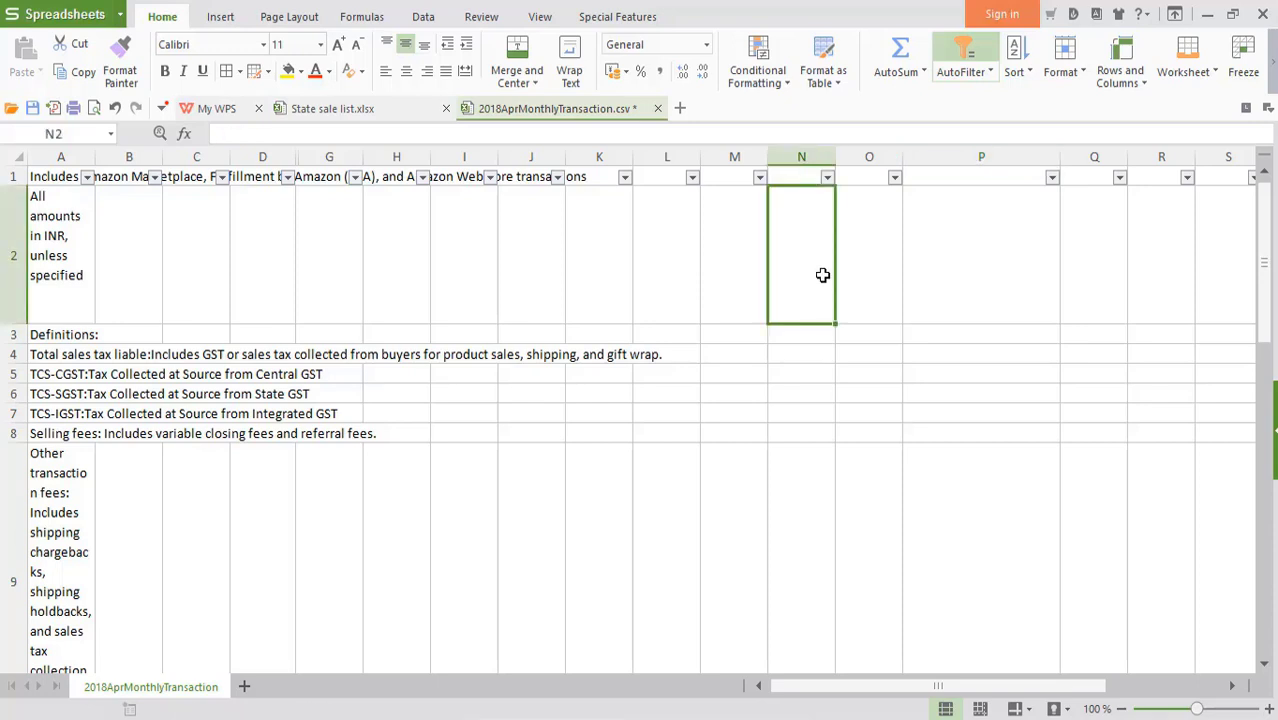
- Filter the transactions by the state ASSAM and inspect the refund row's product sales and total sales tax liable amounts
click(624, 177)
click(499, 582)
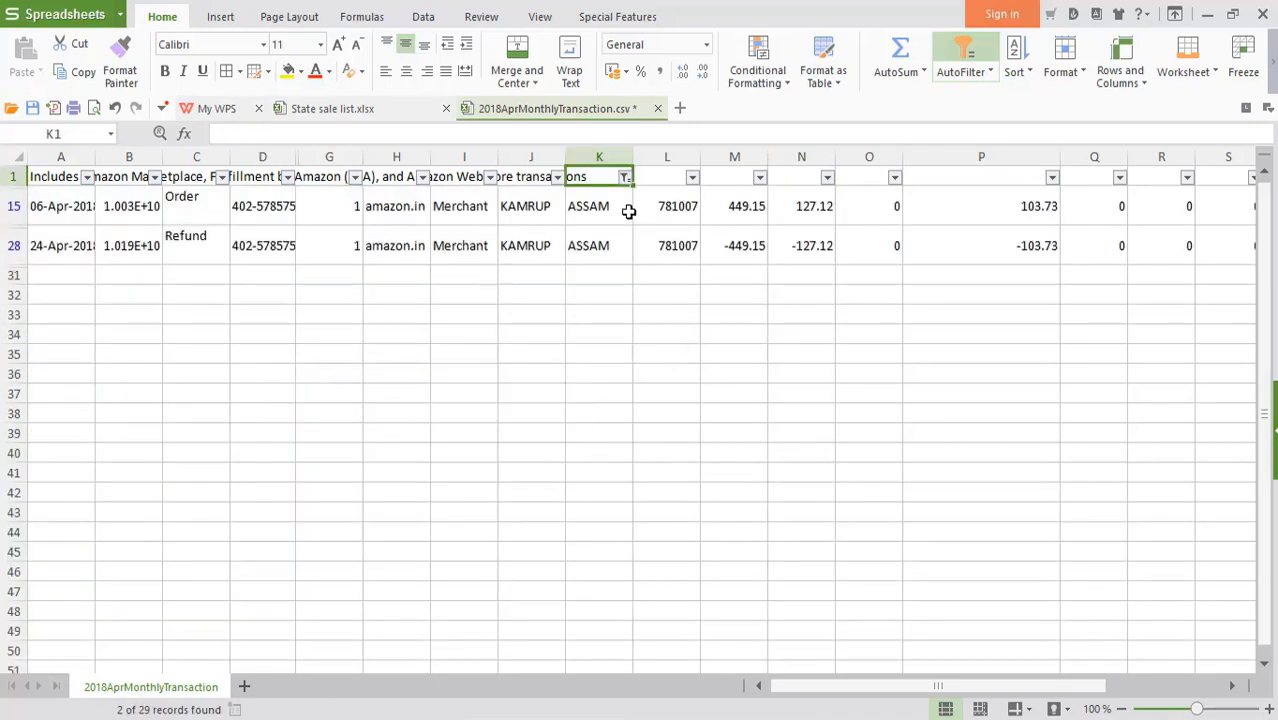
click(194, 245)
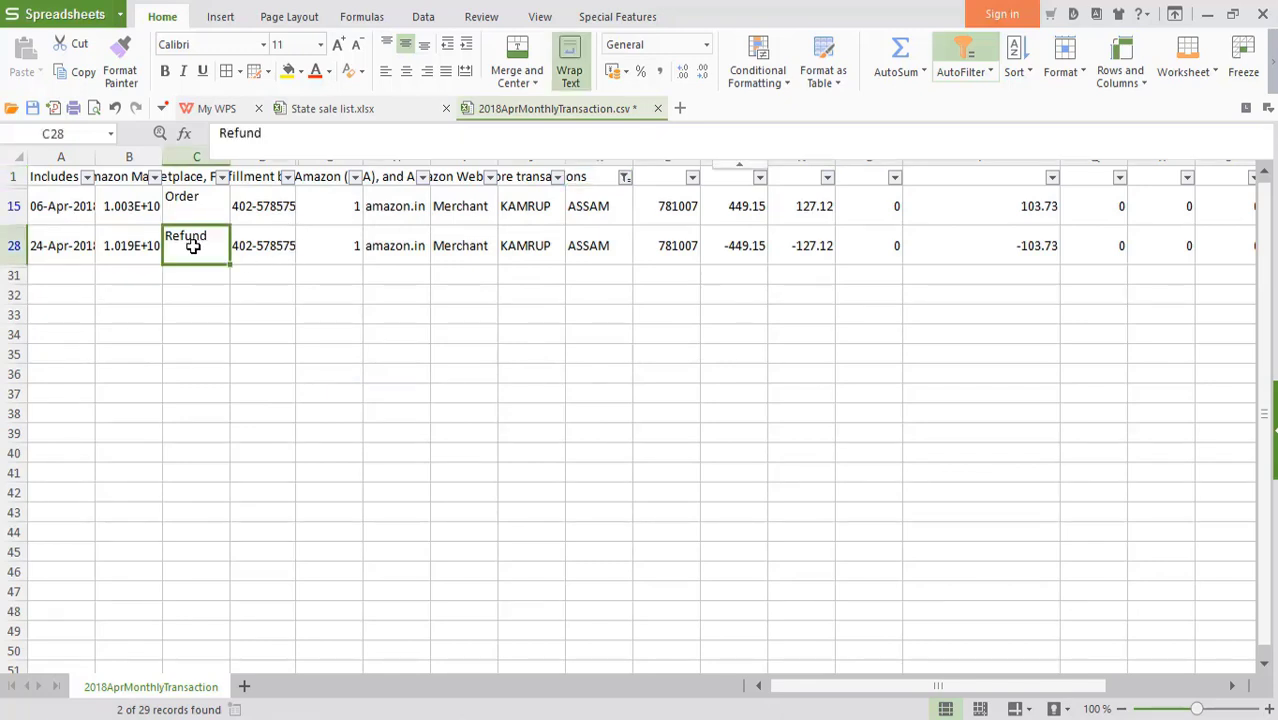
click(745, 249)
click(1030, 245)
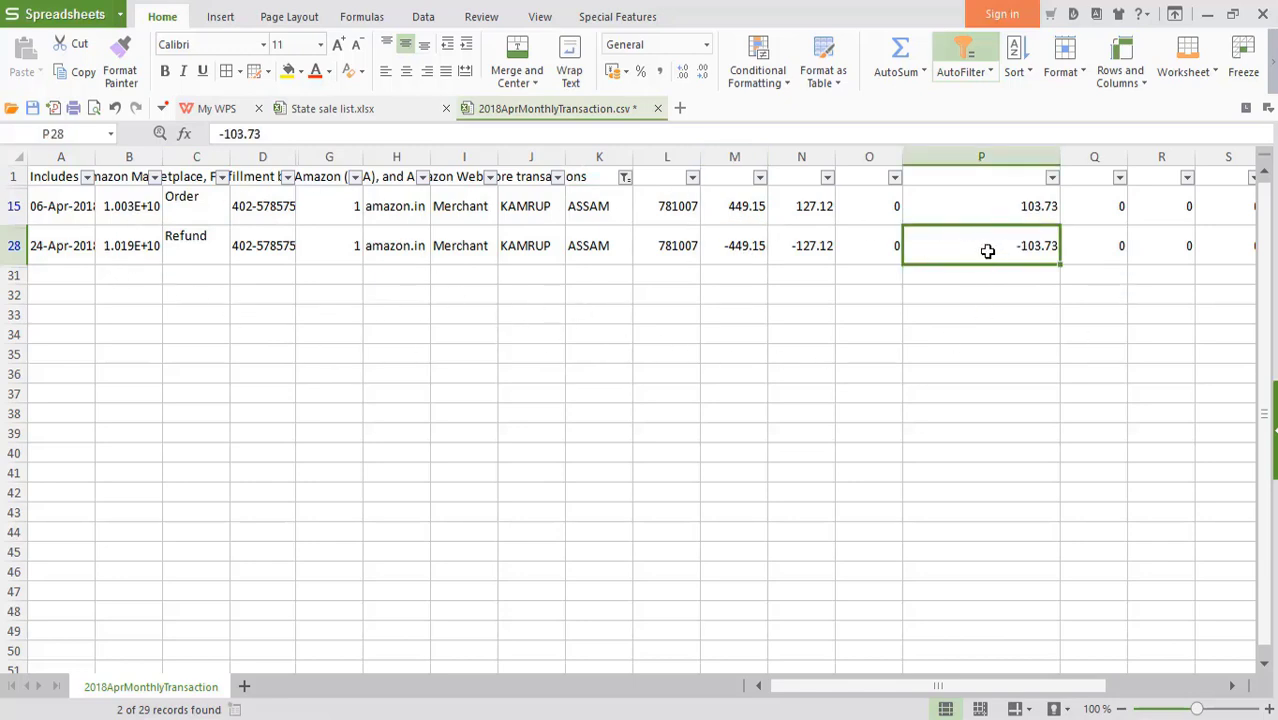
click(839, 399)
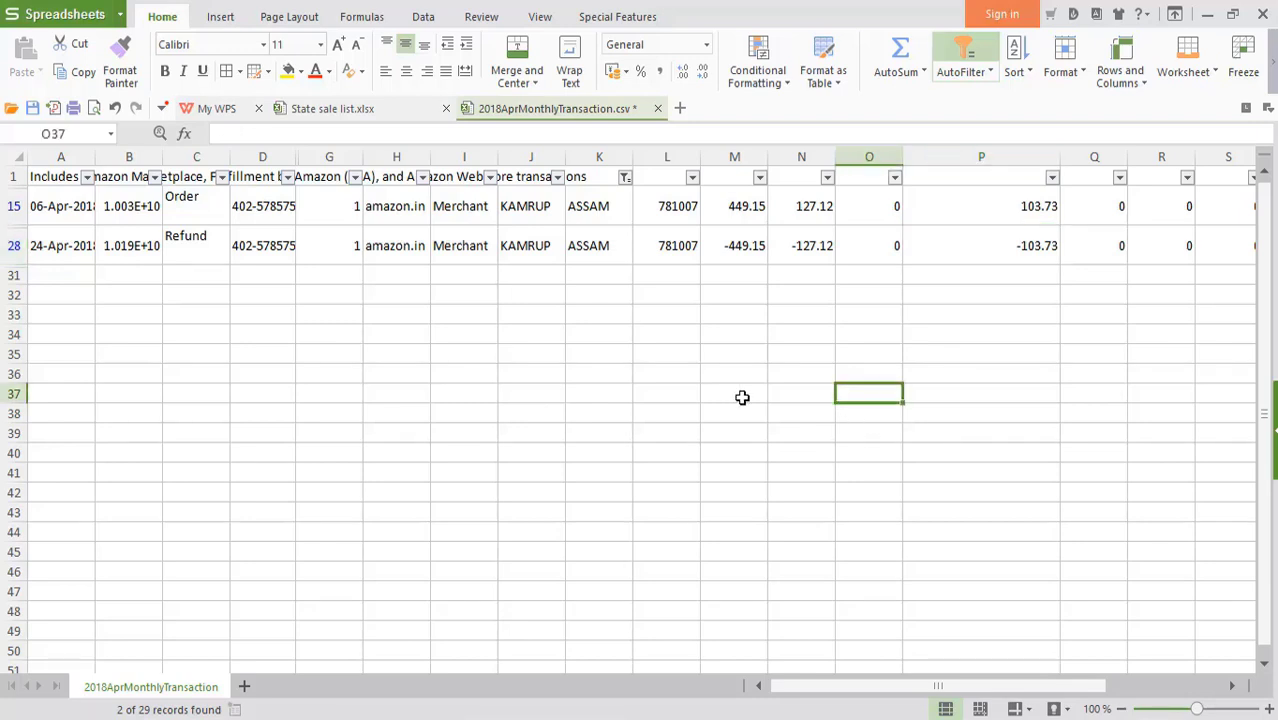
- Check the subtotal of GST amount in the DuplicateInvoice PDF, close it and return to State sale list.xlsx
key(alt+Tab)
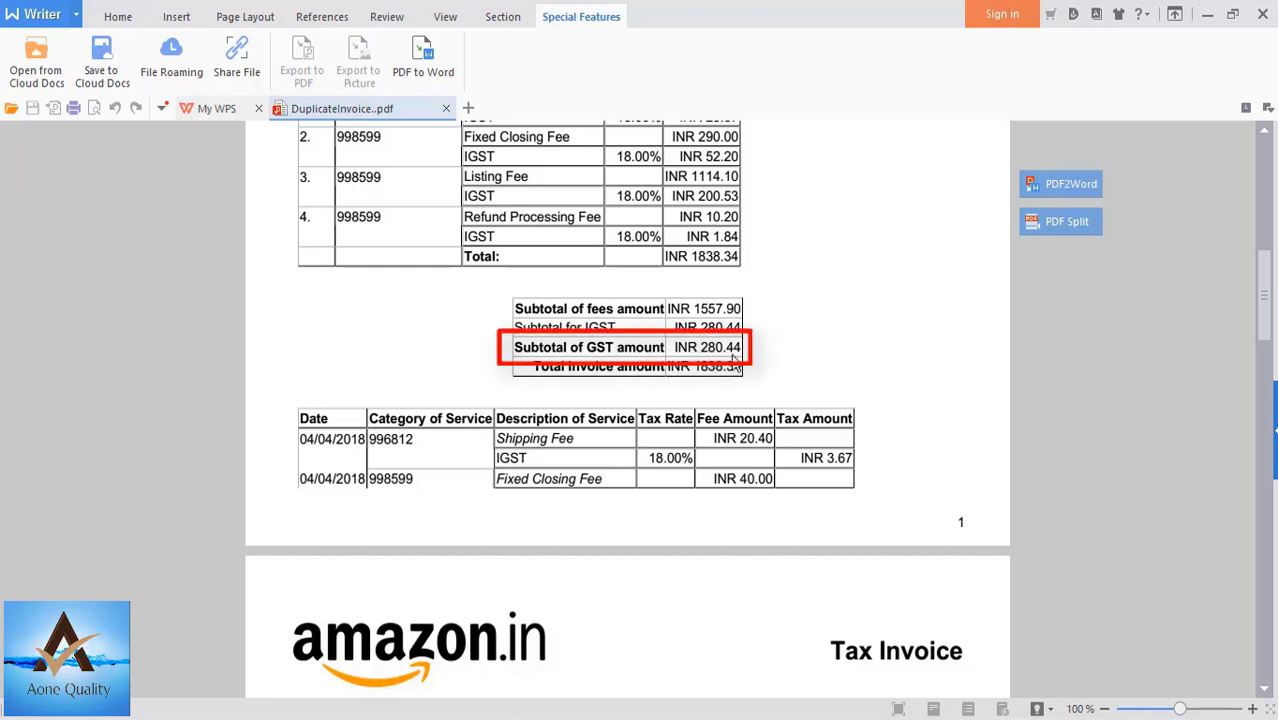
click(1263, 14)
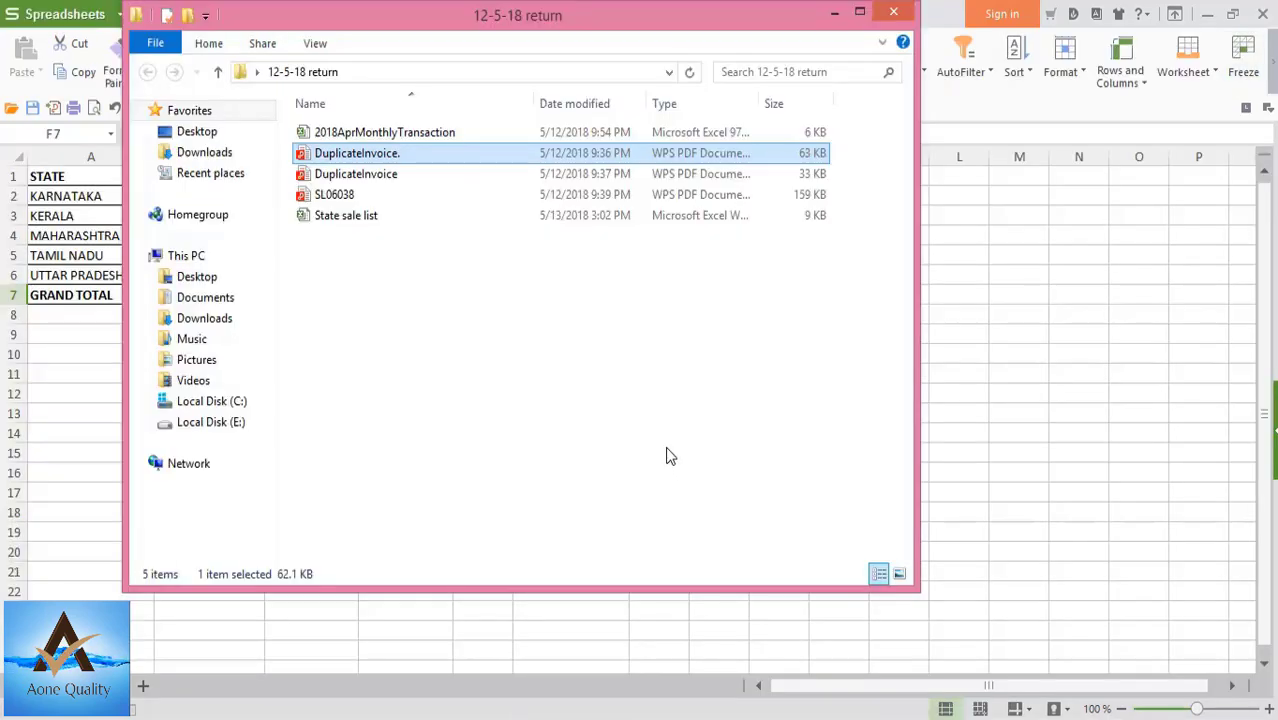
click(834, 14)
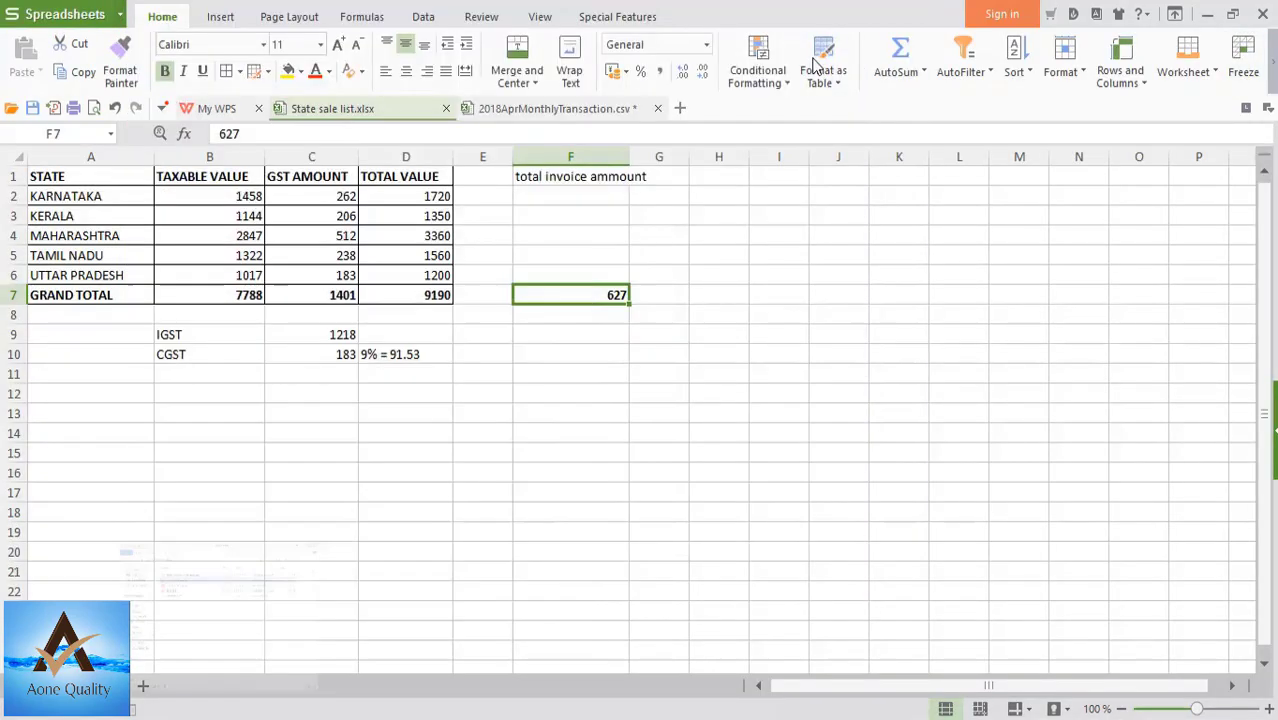
double_click(590, 335)
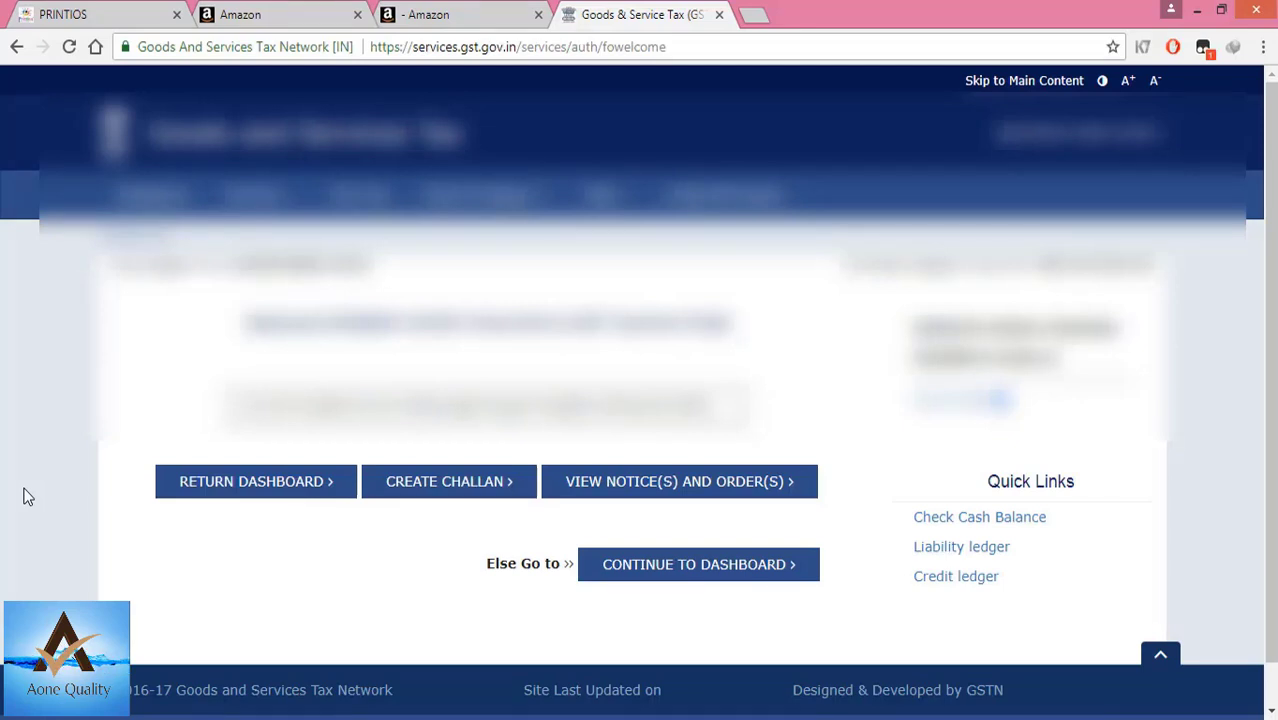
- Switch to the GST portal, open the return dashboard and search for the April returns of financial year 2018-19
click(237, 500)
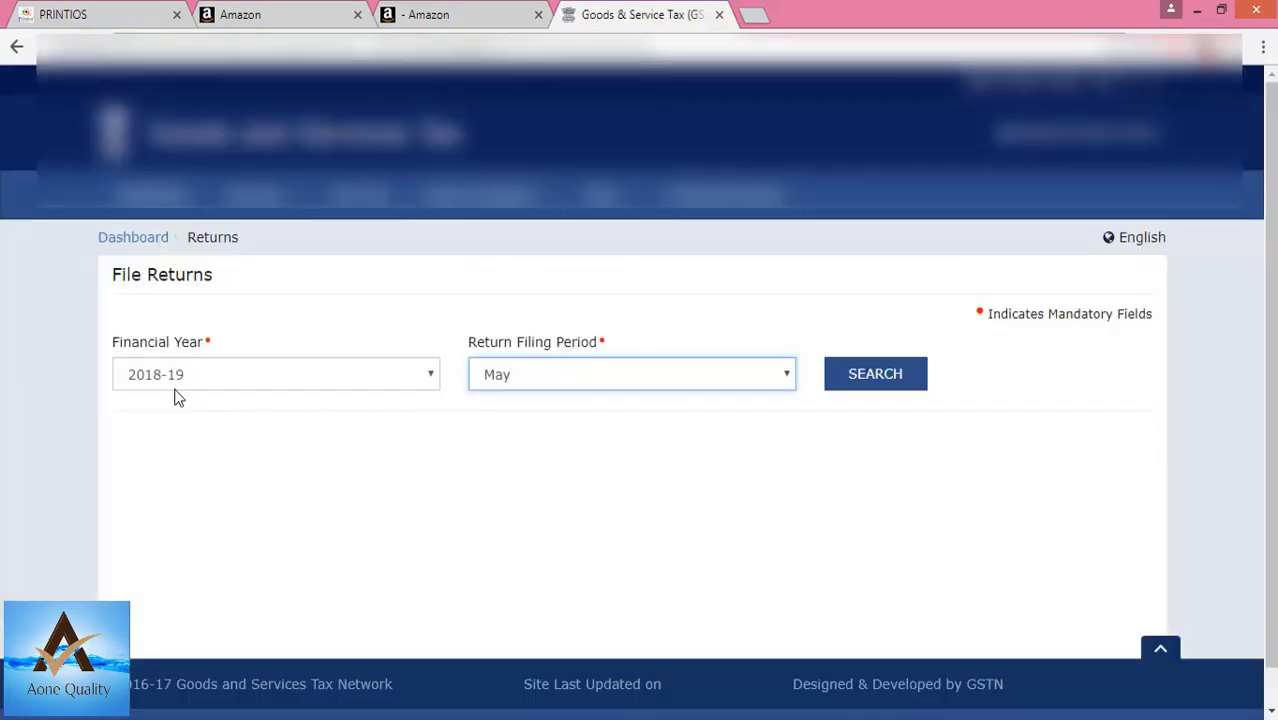
click(568, 377)
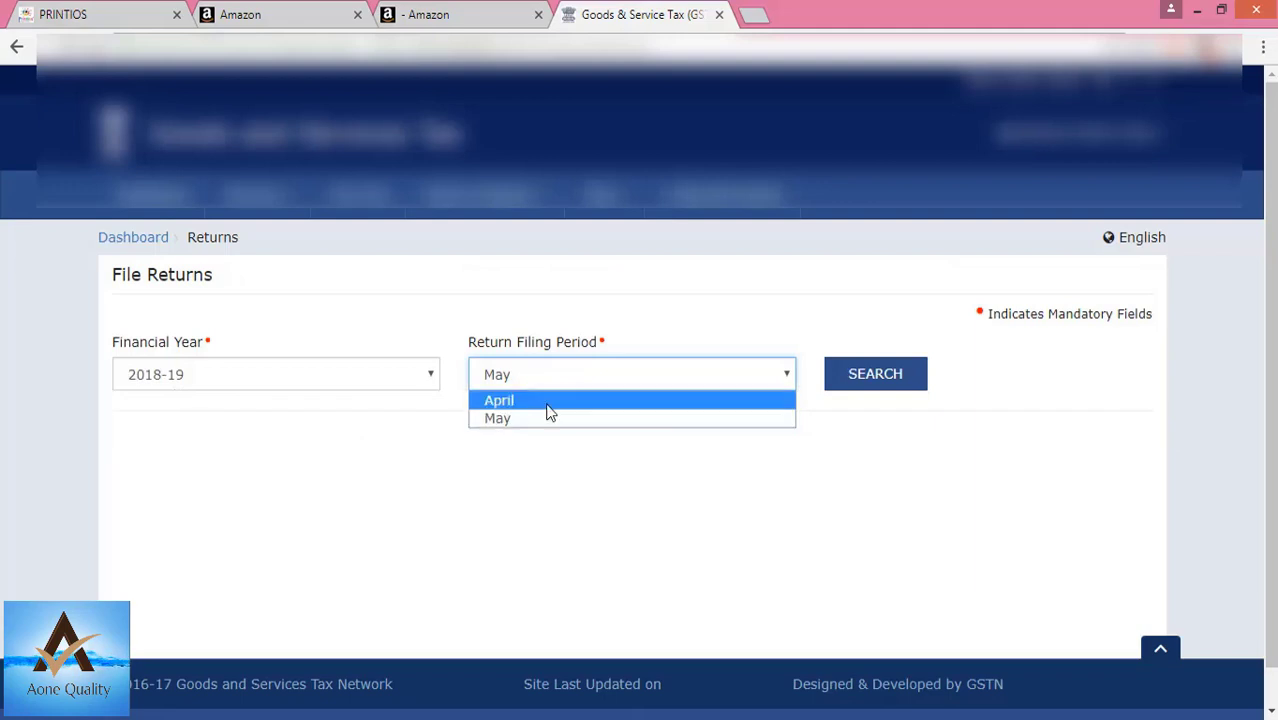
click(550, 401)
click(559, 488)
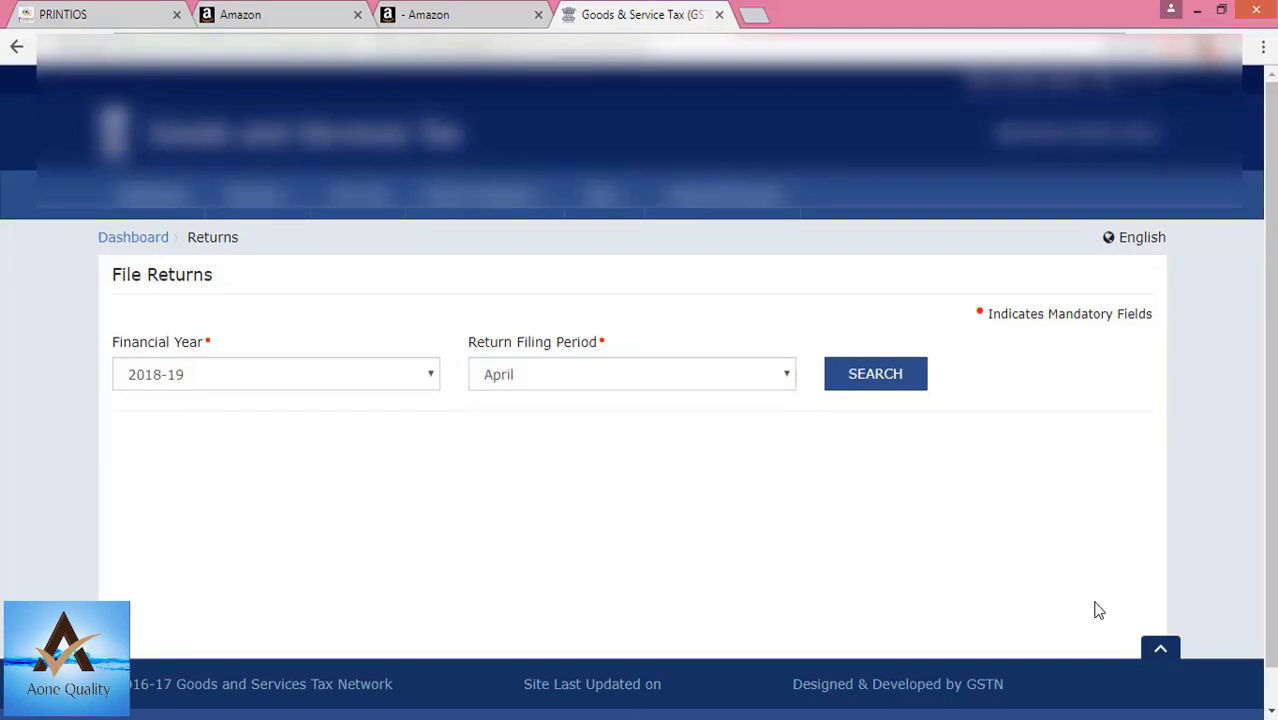
- Answer Yes to aggregate turnover up to Rs. 1.5 Crores and Yes to quarterly filing, and submit and confirm the option form
scroll(1098, 610, down, 1)
click(126, 490)
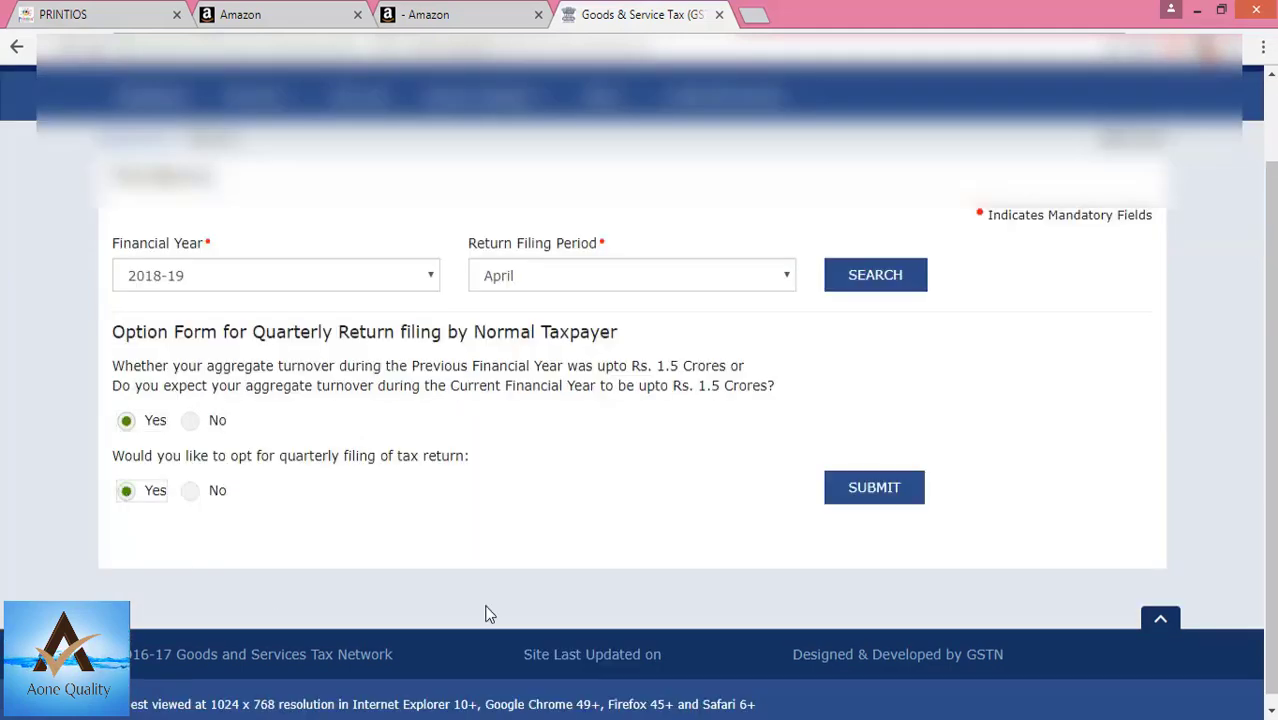
click(879, 499)
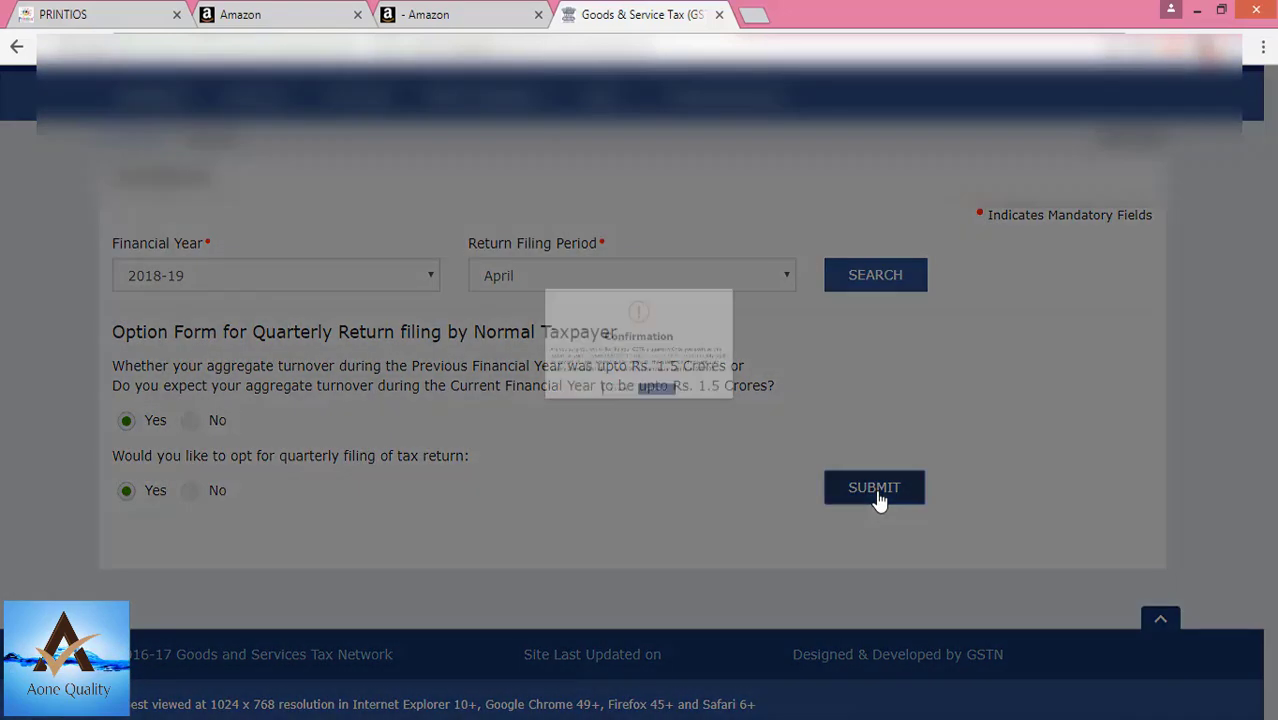
click(702, 440)
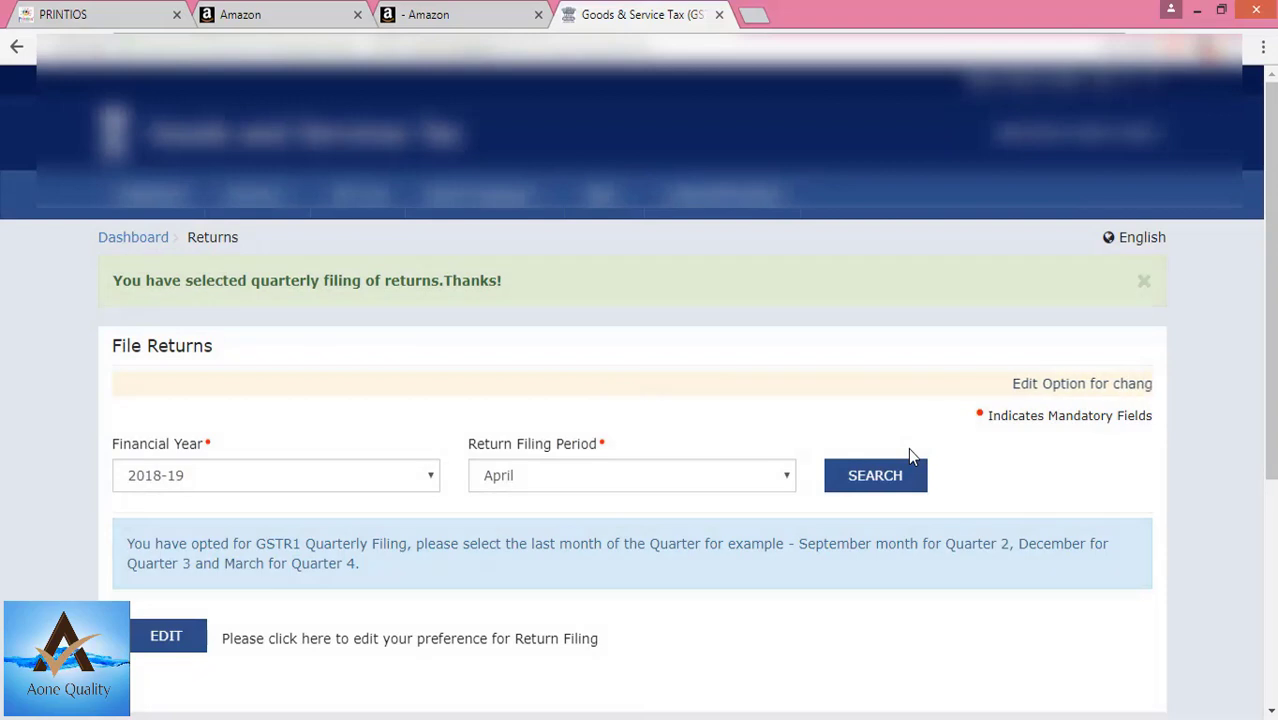
- Start preparing the GSTR3B monthly return online and dismiss the filing instructions
scroll(908, 450, down, 4)
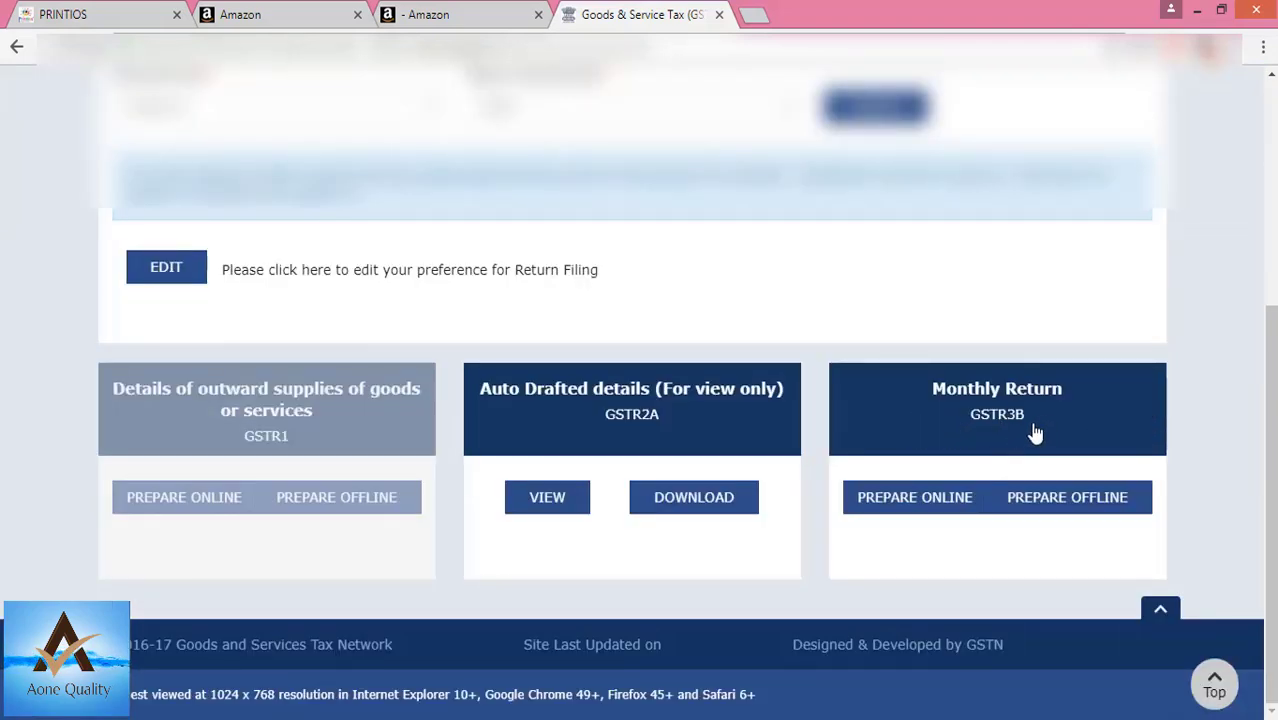
click(886, 503)
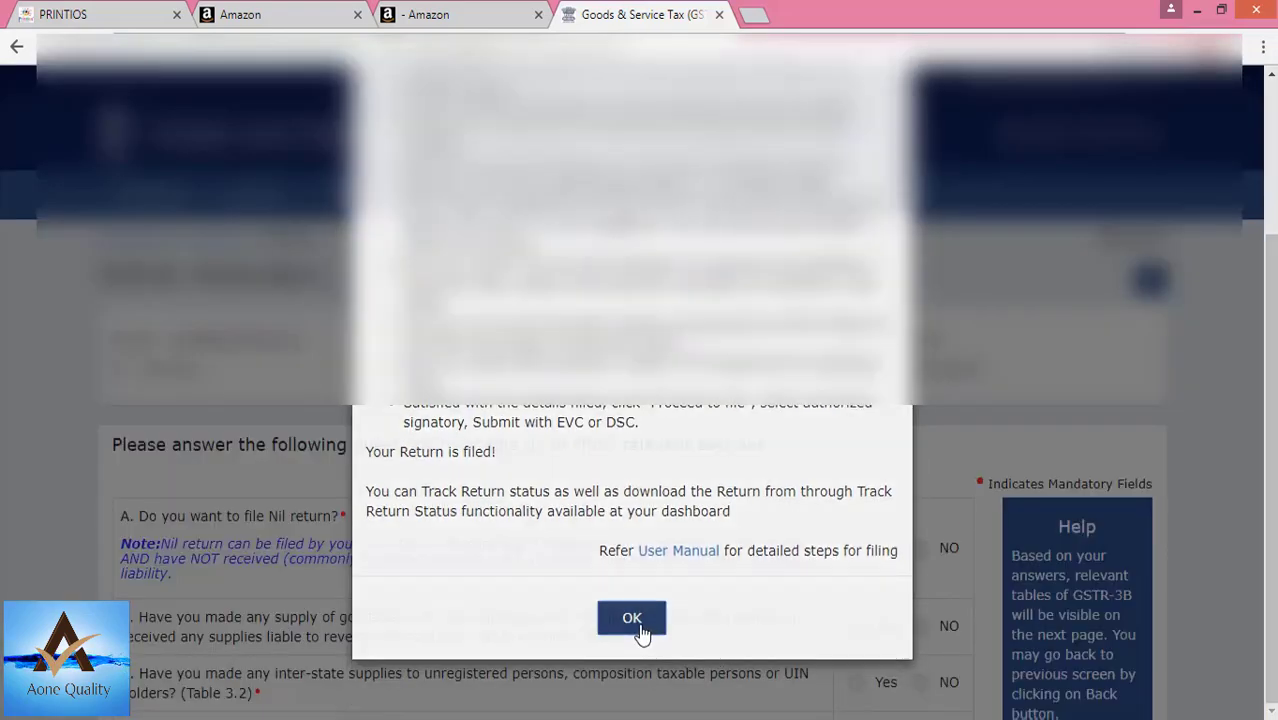
click(631, 618)
- Answer NO to filing a Nil return in the GSTR-3B questionnaire
scroll(1179, 494, down, 5)
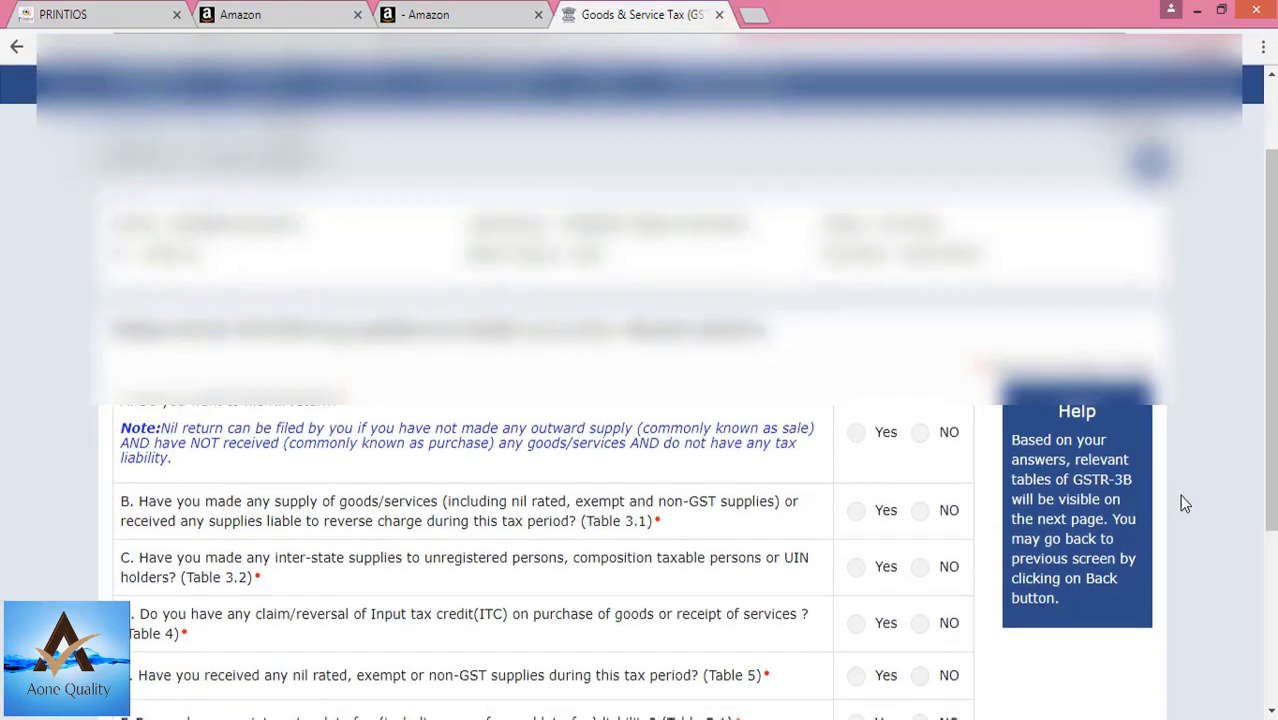
double_click(921, 257)
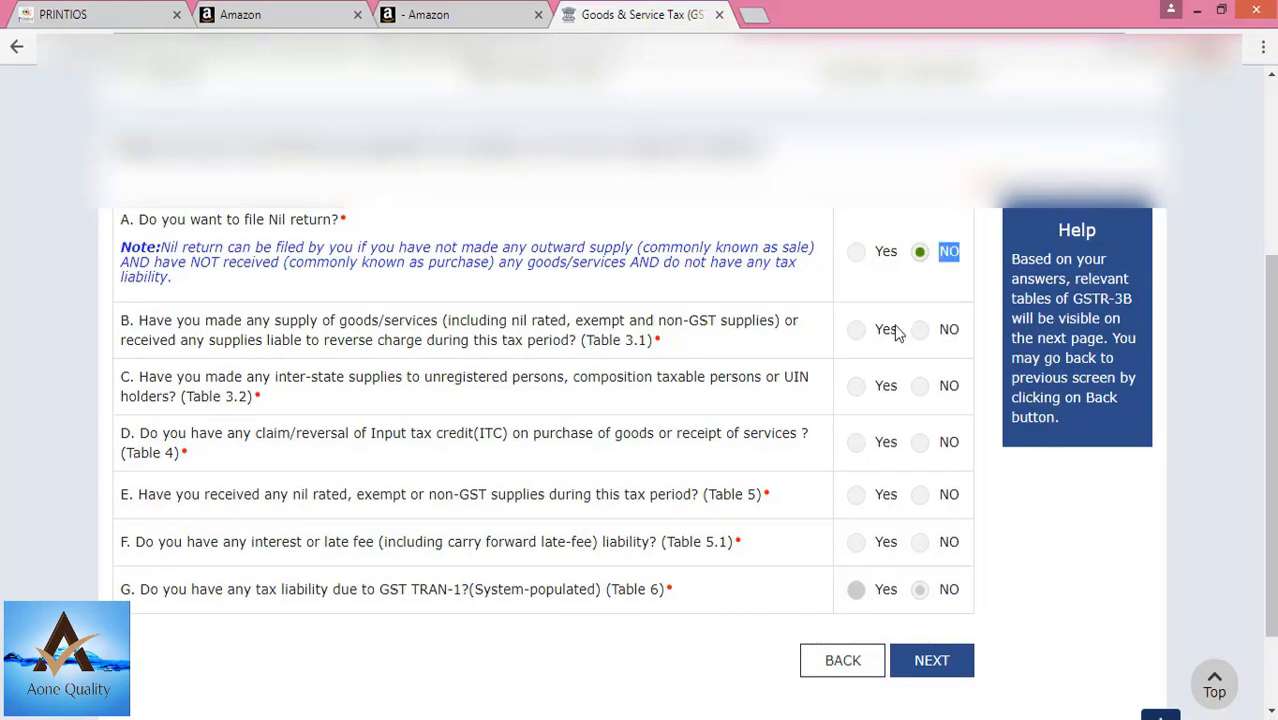